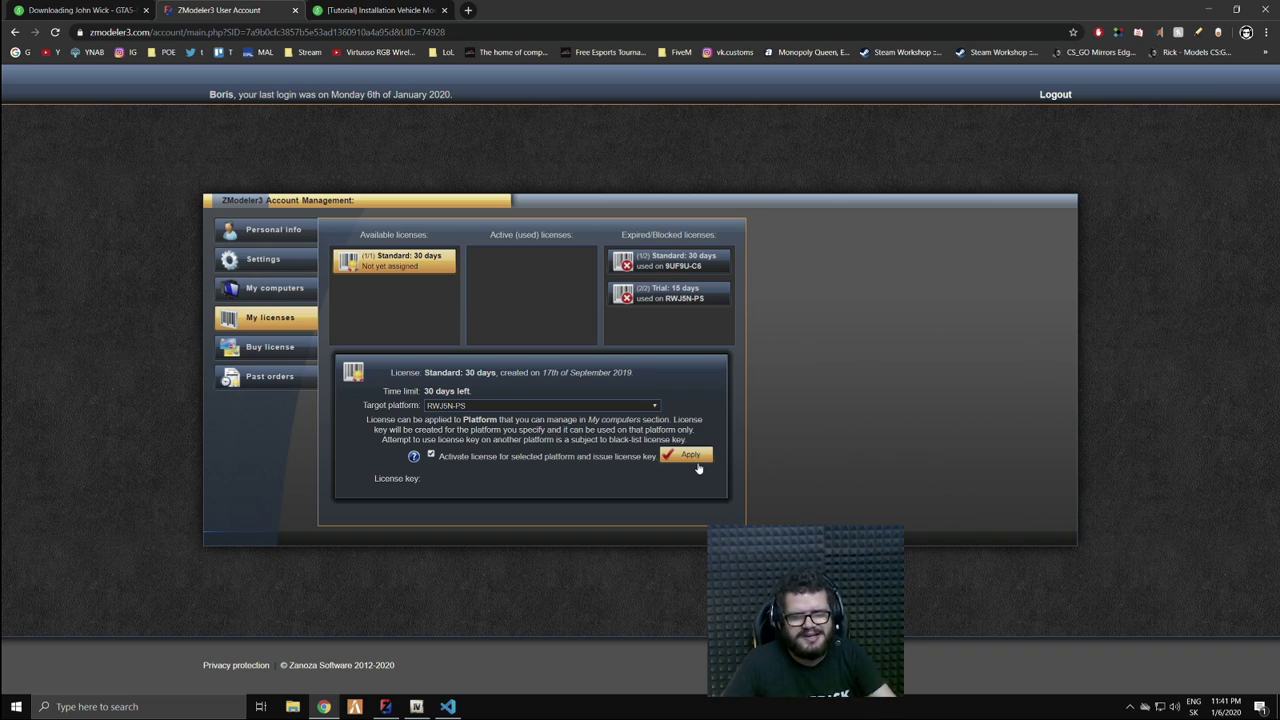
# - Activate the available 30-day Standard license for the chosen target platform and select the issued license key for copying
pyautogui.click(694, 459)
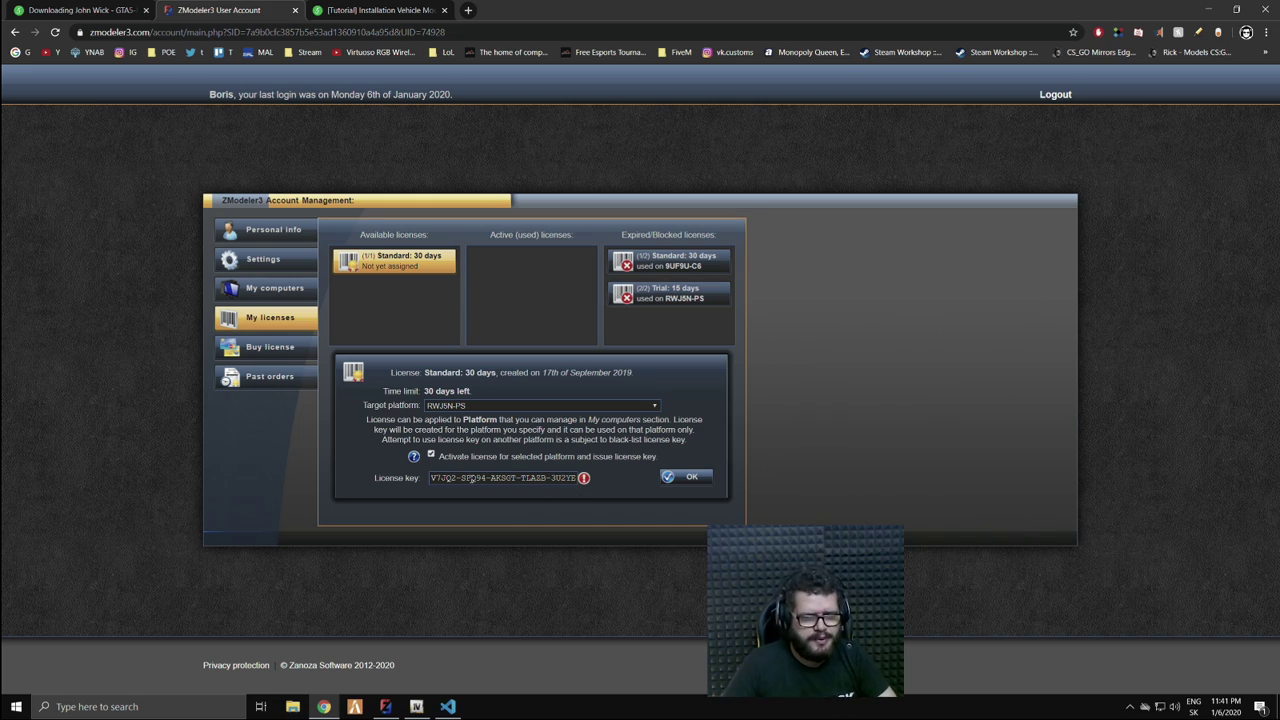
pyautogui.tripleClick(472, 478)
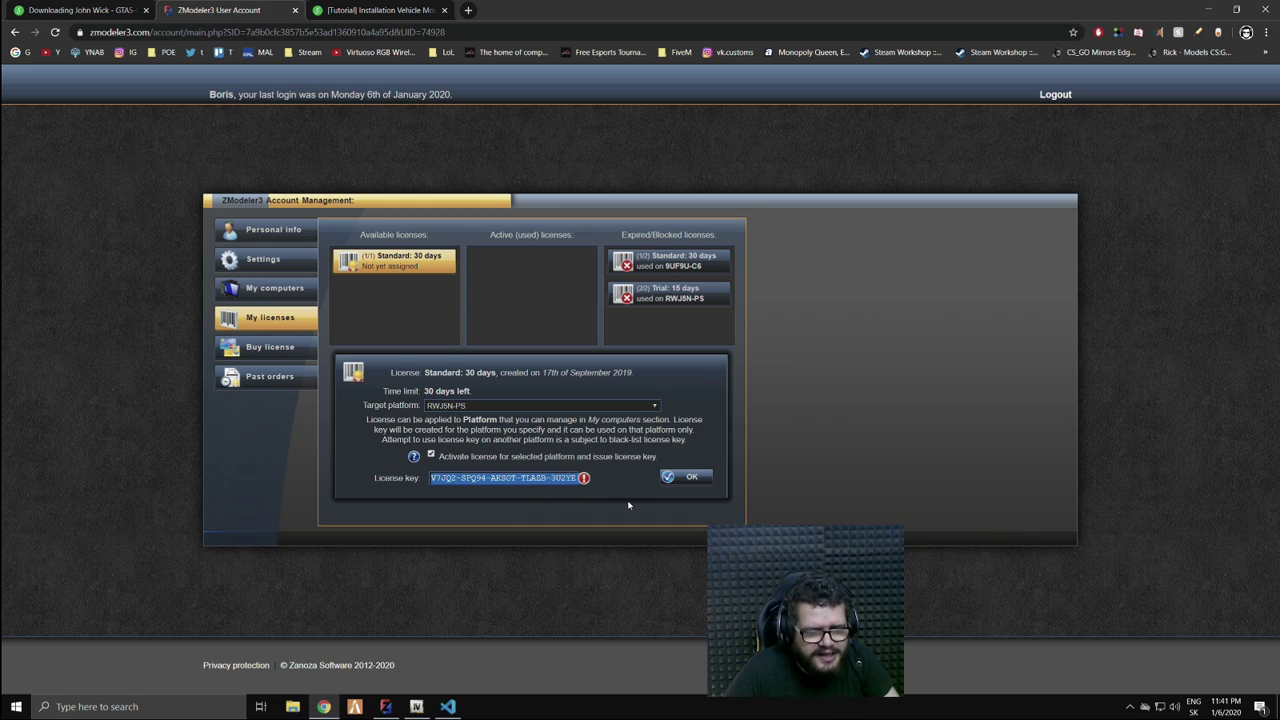
pyautogui.click(698, 481)
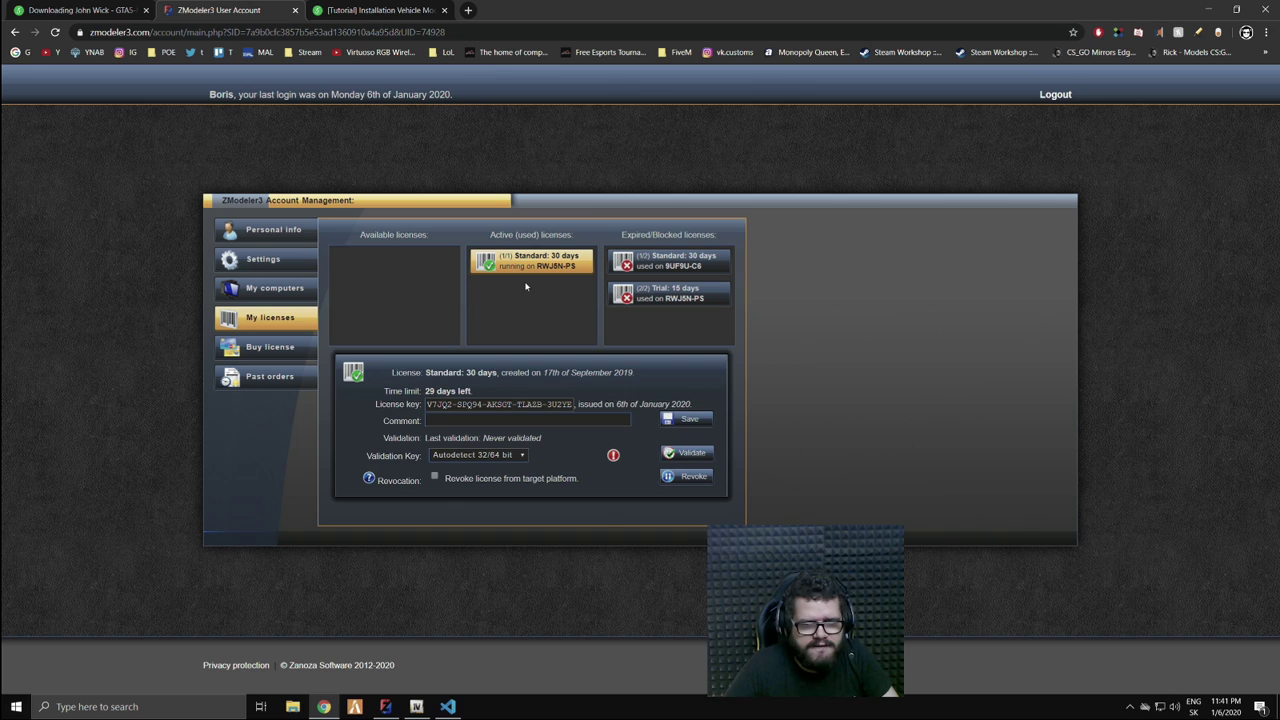
# - Switch to ZModeler, accept the license information in the About dialog, and restart the program
pyautogui.moveTo(385, 706)
pyautogui.click(420, 630)
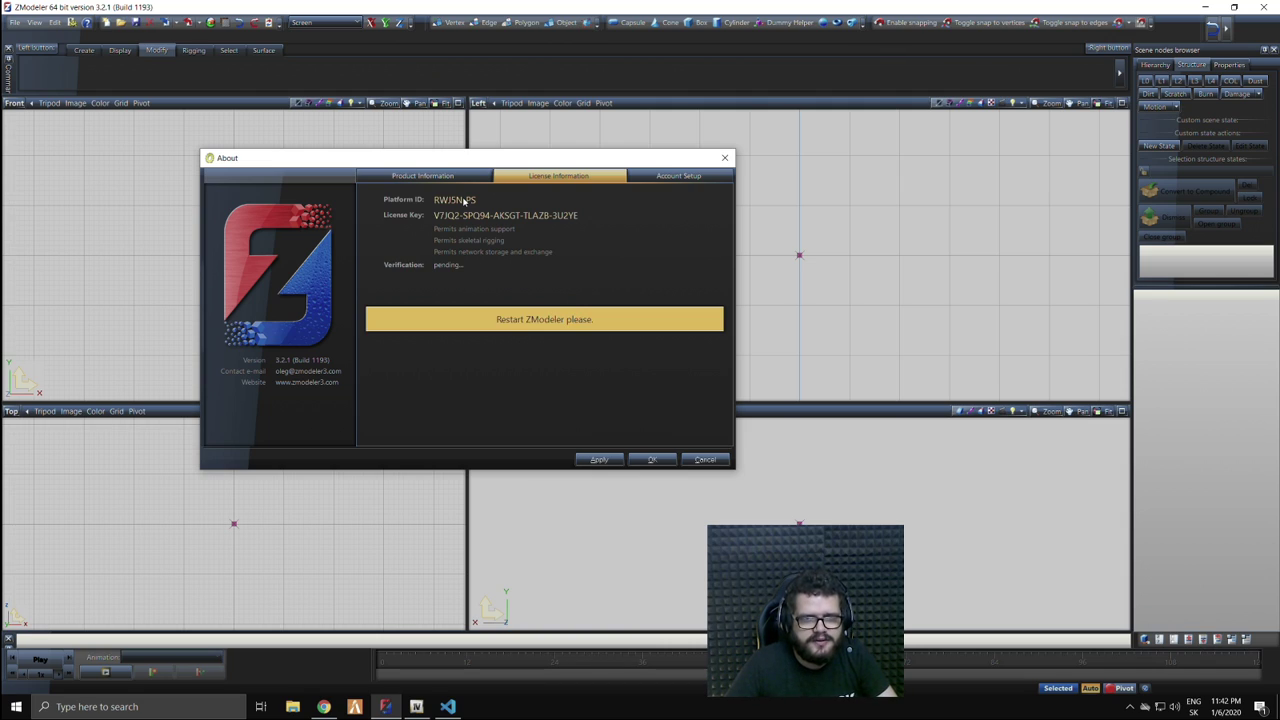
pyautogui.click(651, 460)
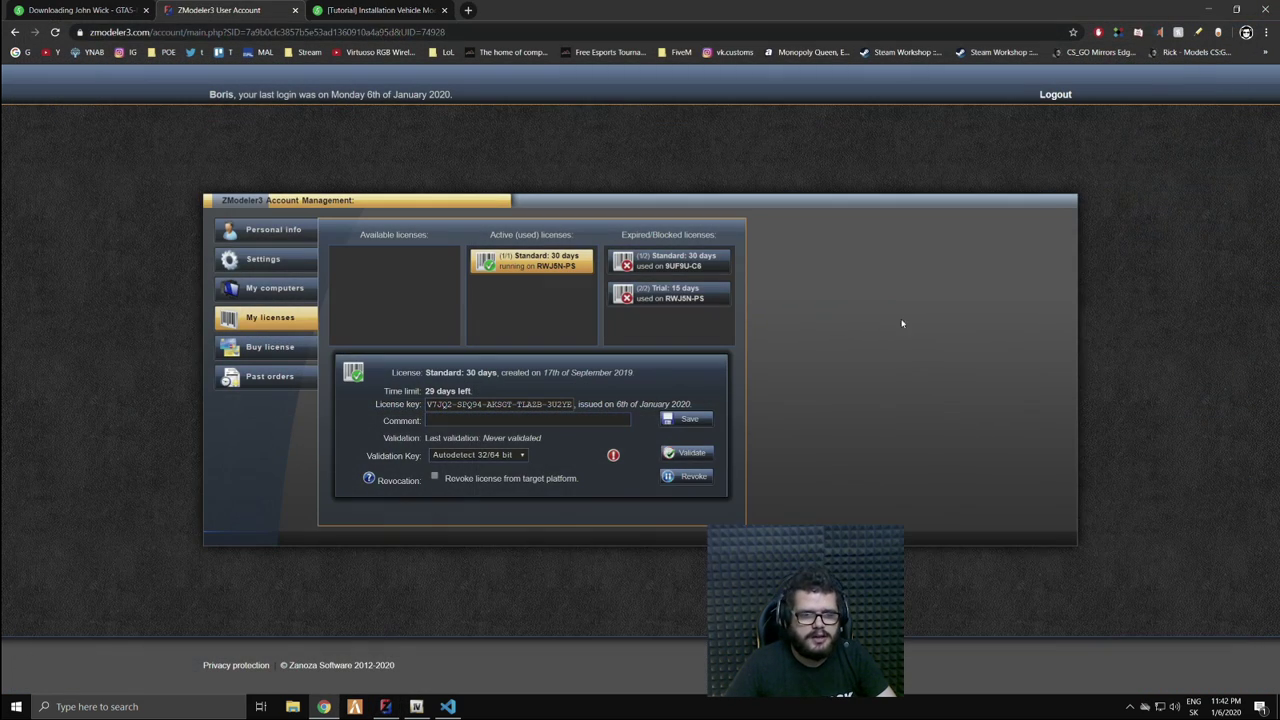
pyautogui.click(1264, 6)
pyautogui.click(386, 710)
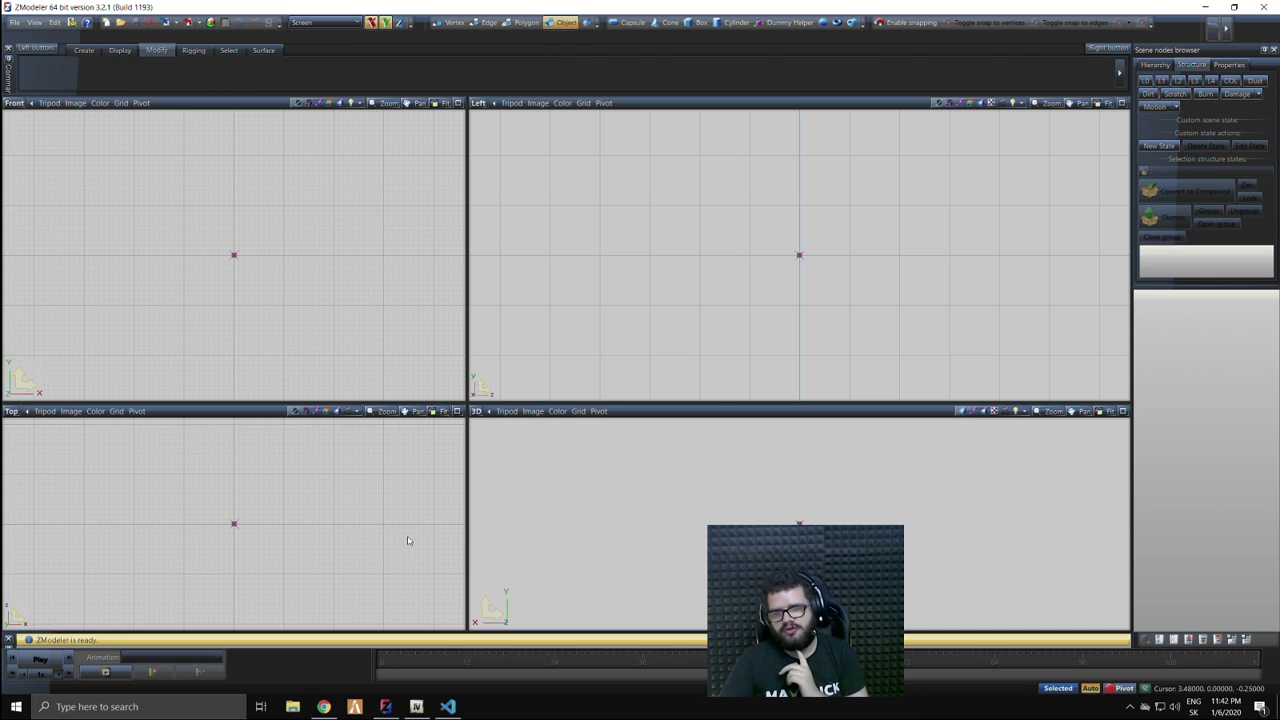
# - Switch to OpenIV and search all GTA V archives for "vehshare"
pyautogui.hotkey('alt', 'Tab')
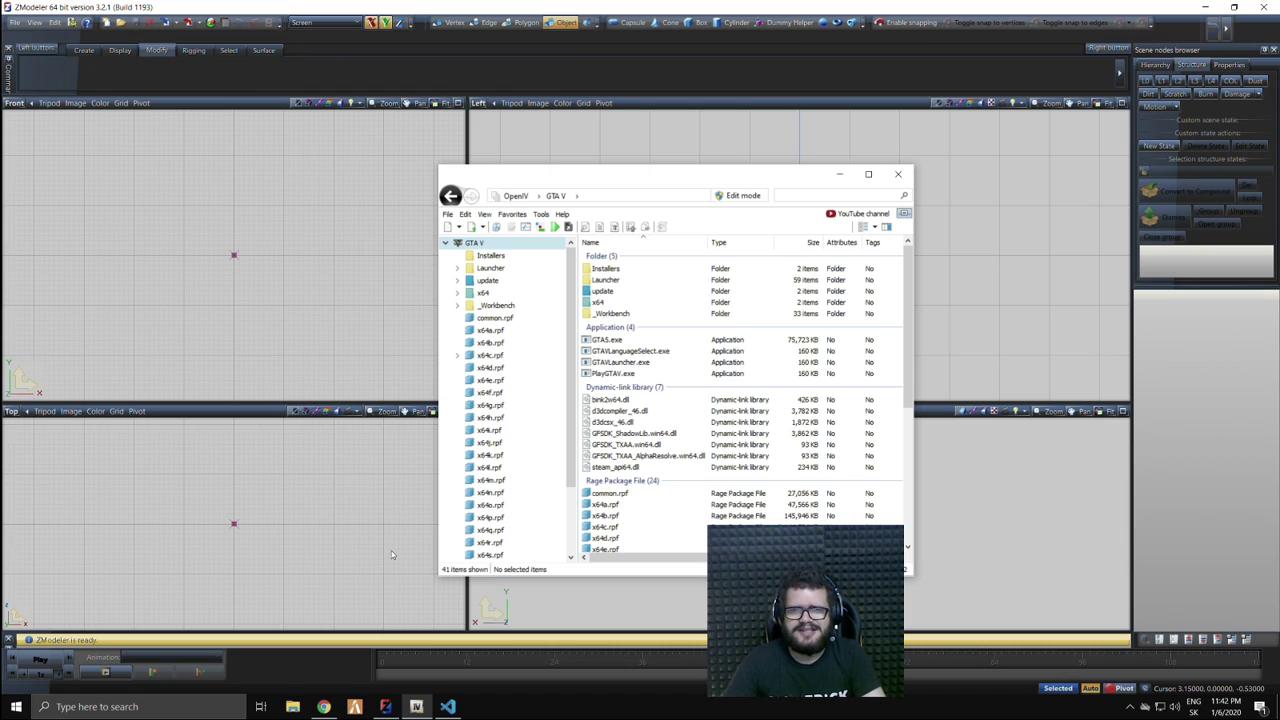
pyautogui.click(840, 178)
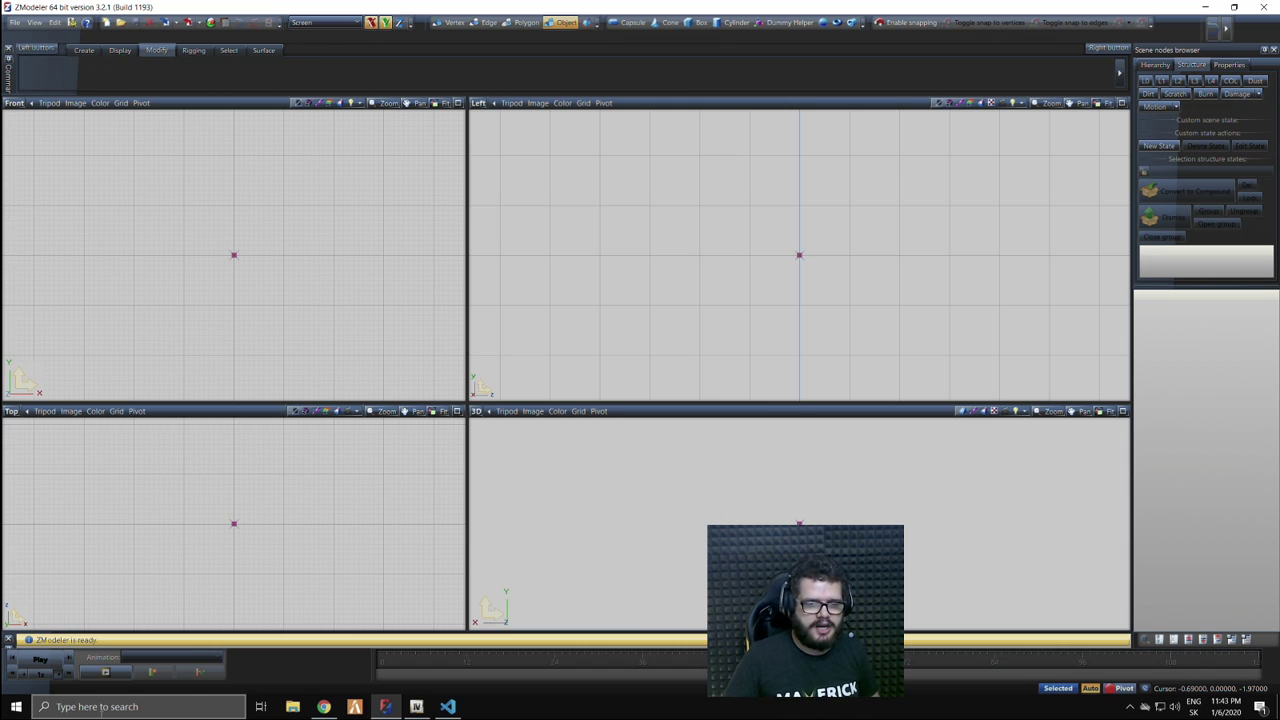
pyautogui.click(416, 706)
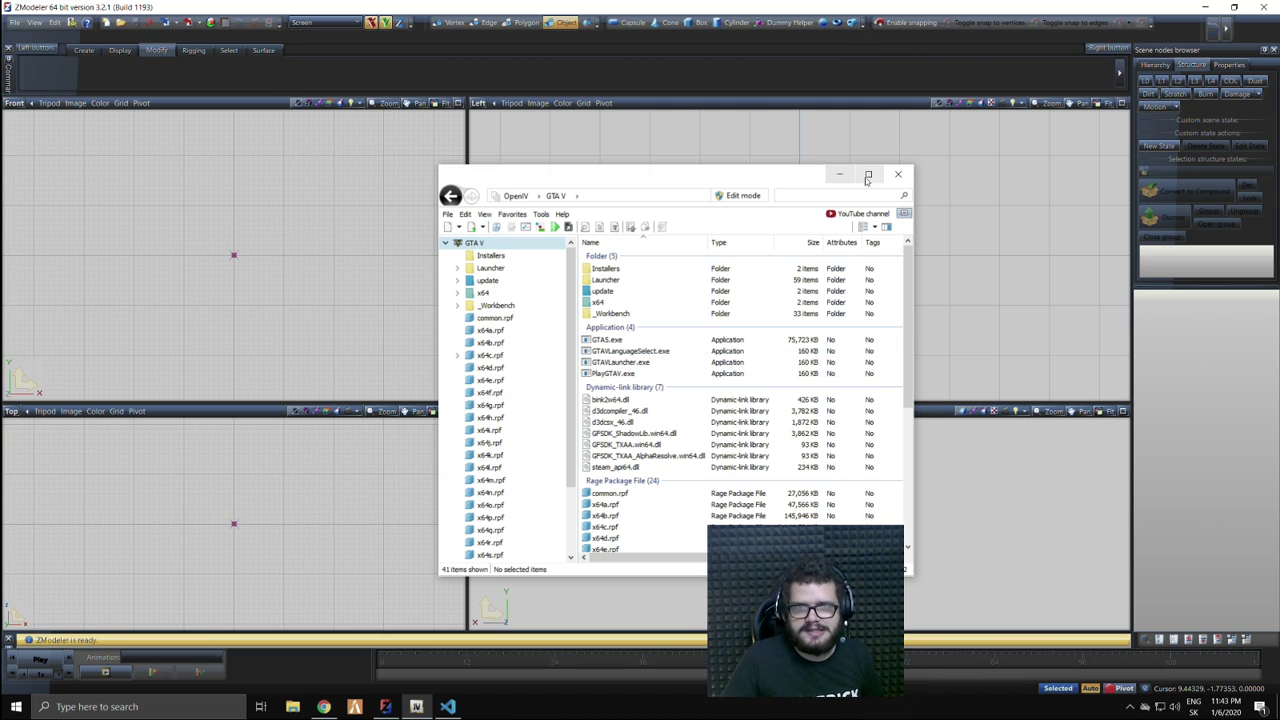
pyautogui.click(800, 197)
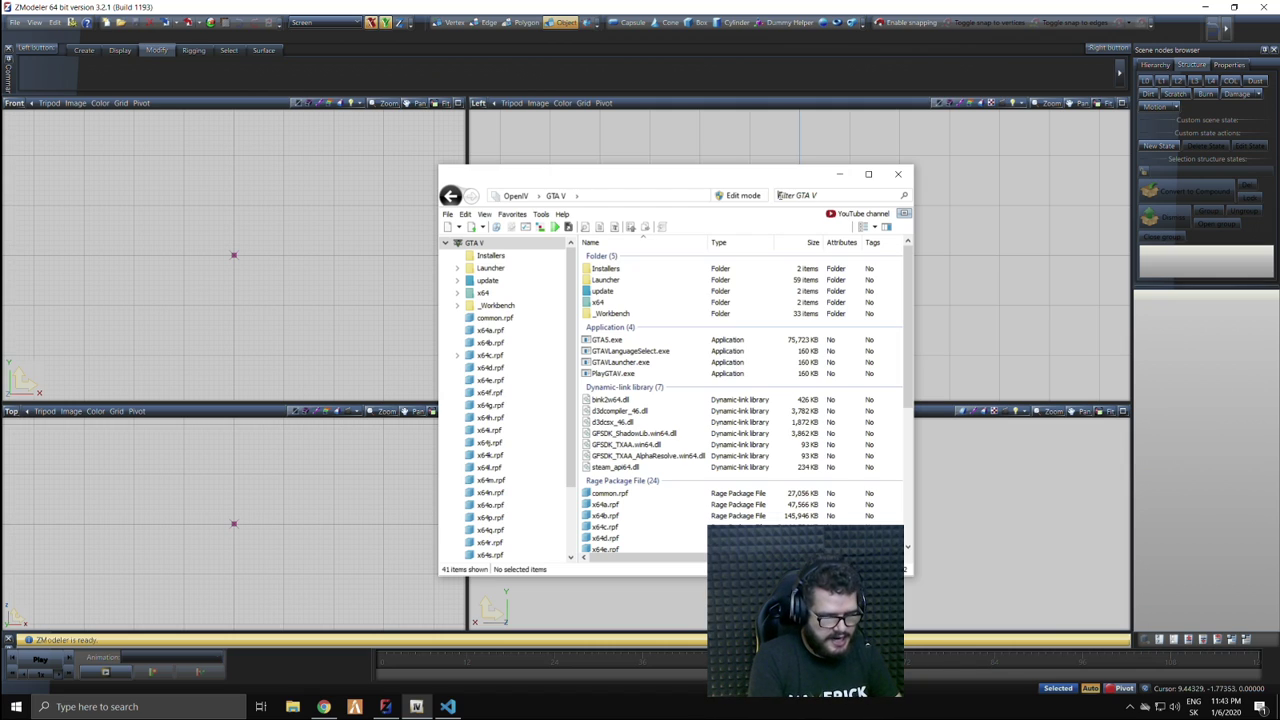
pyautogui.write('vehshare')
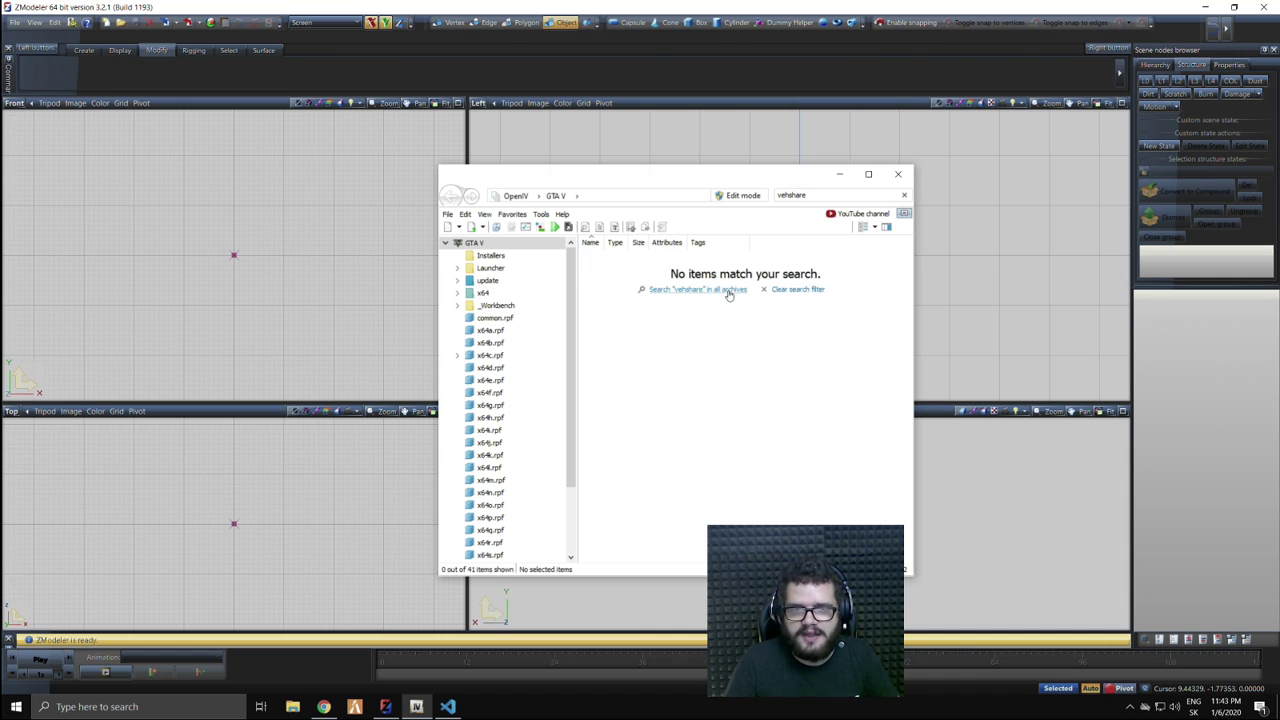
pyautogui.click(698, 289)
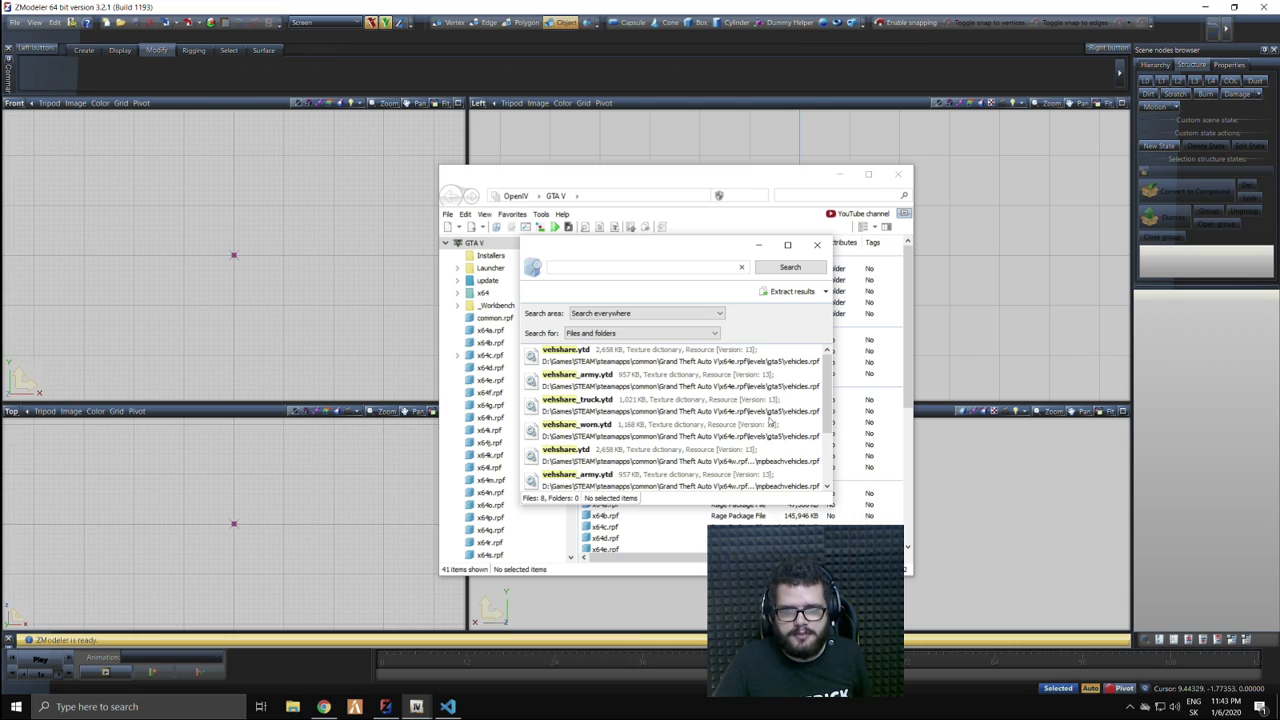
pyautogui.scroll(-1, 743, 378)
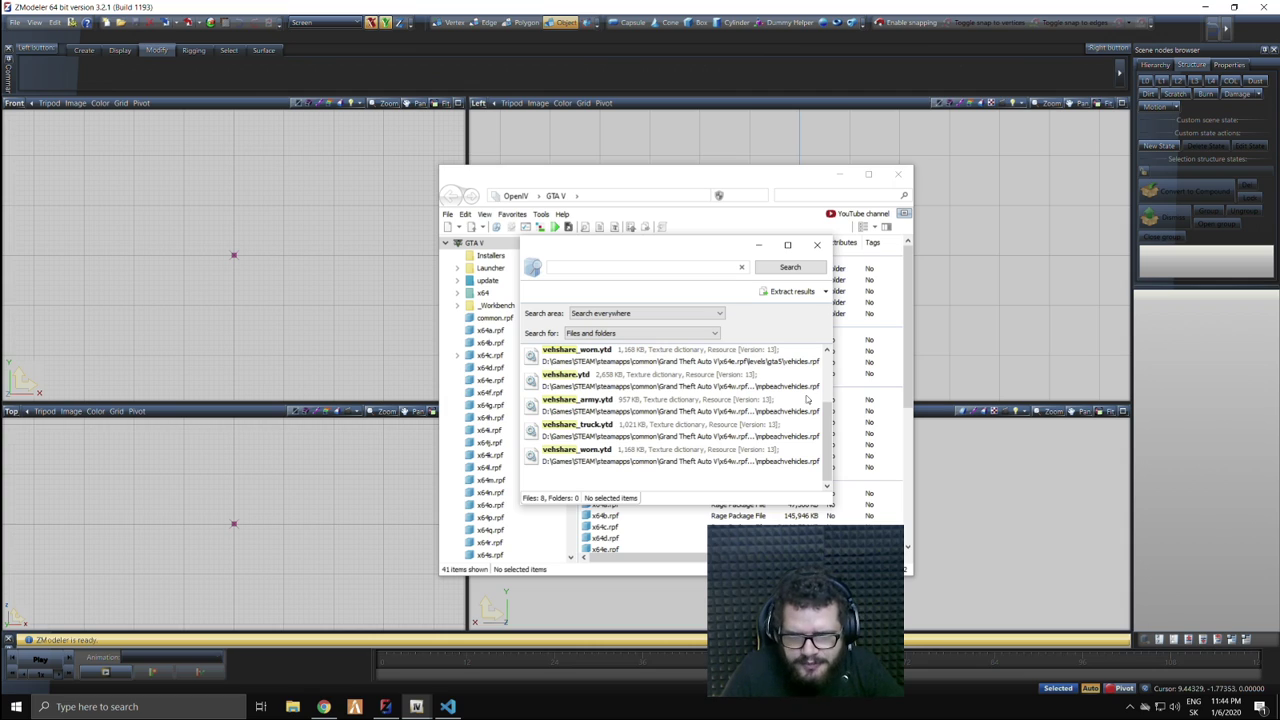
pyautogui.scroll(1, 797, 413)
pyautogui.scroll(-2, 797, 413)
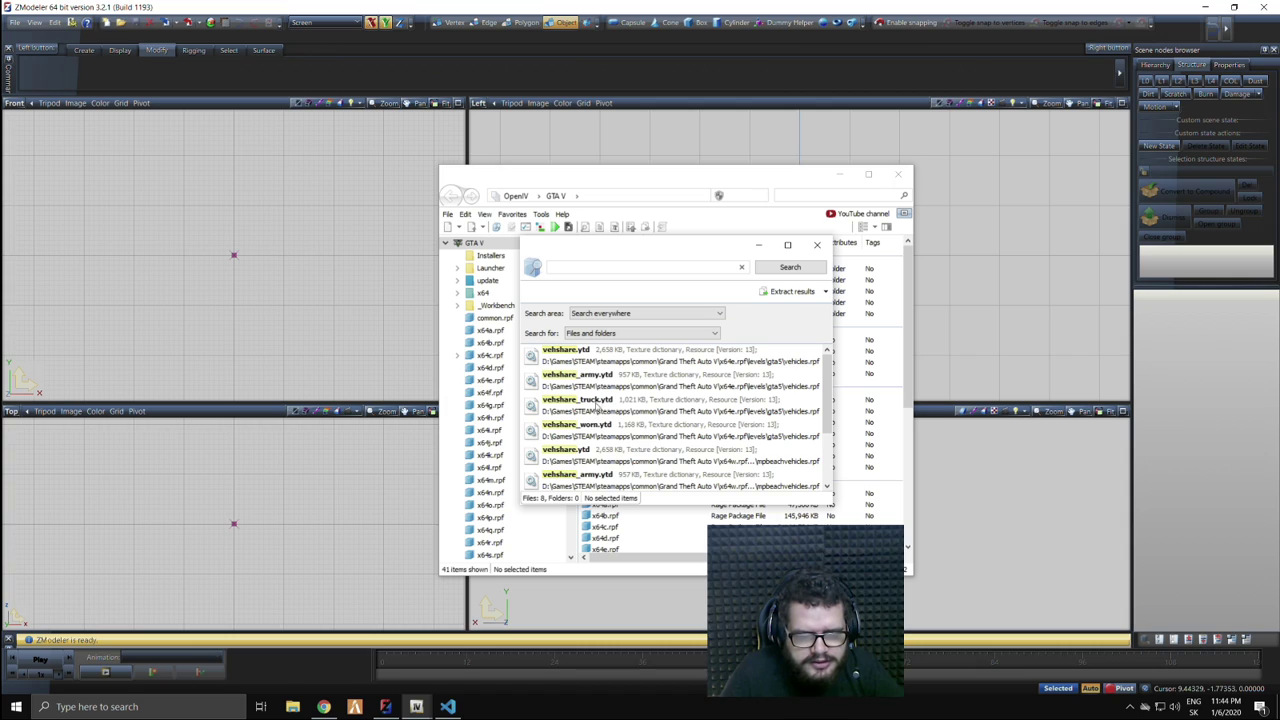
# - Select the vehshare.ytd result under x64e.rpf, close the search, and open levels/gta5/vehicles.rpf in that archive
pyautogui.click(768, 364)
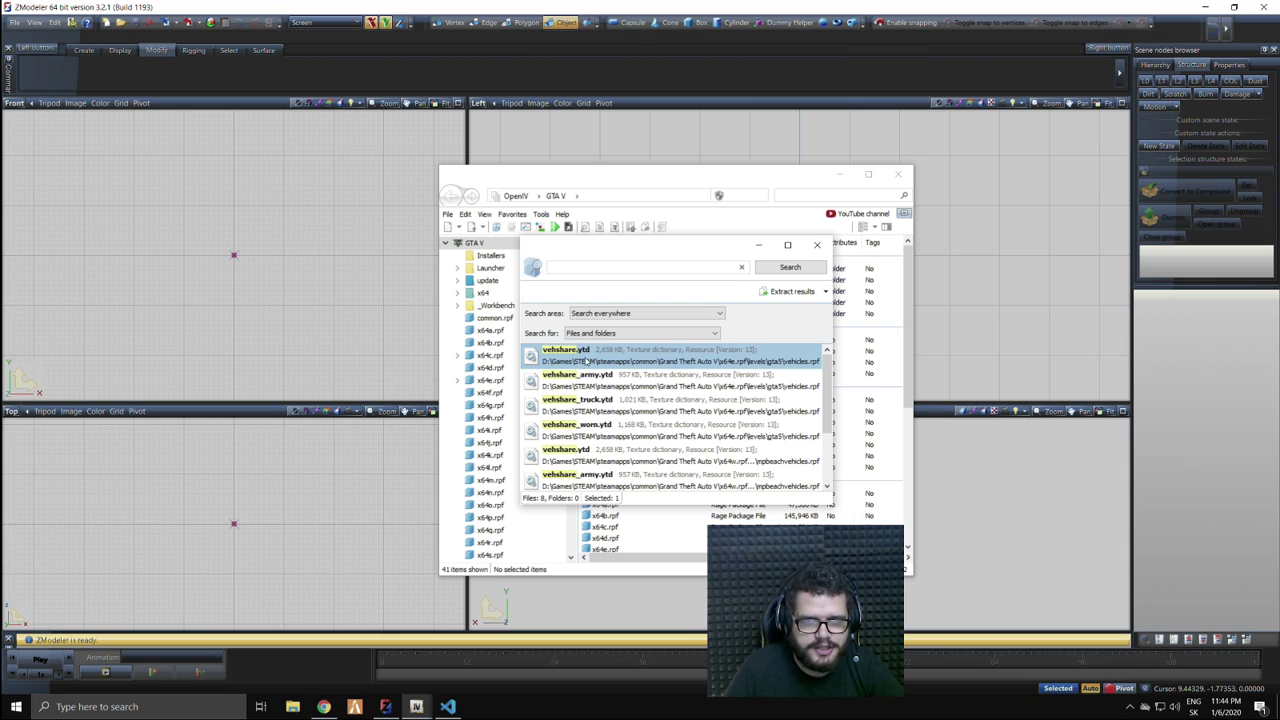
pyautogui.click(564, 245)
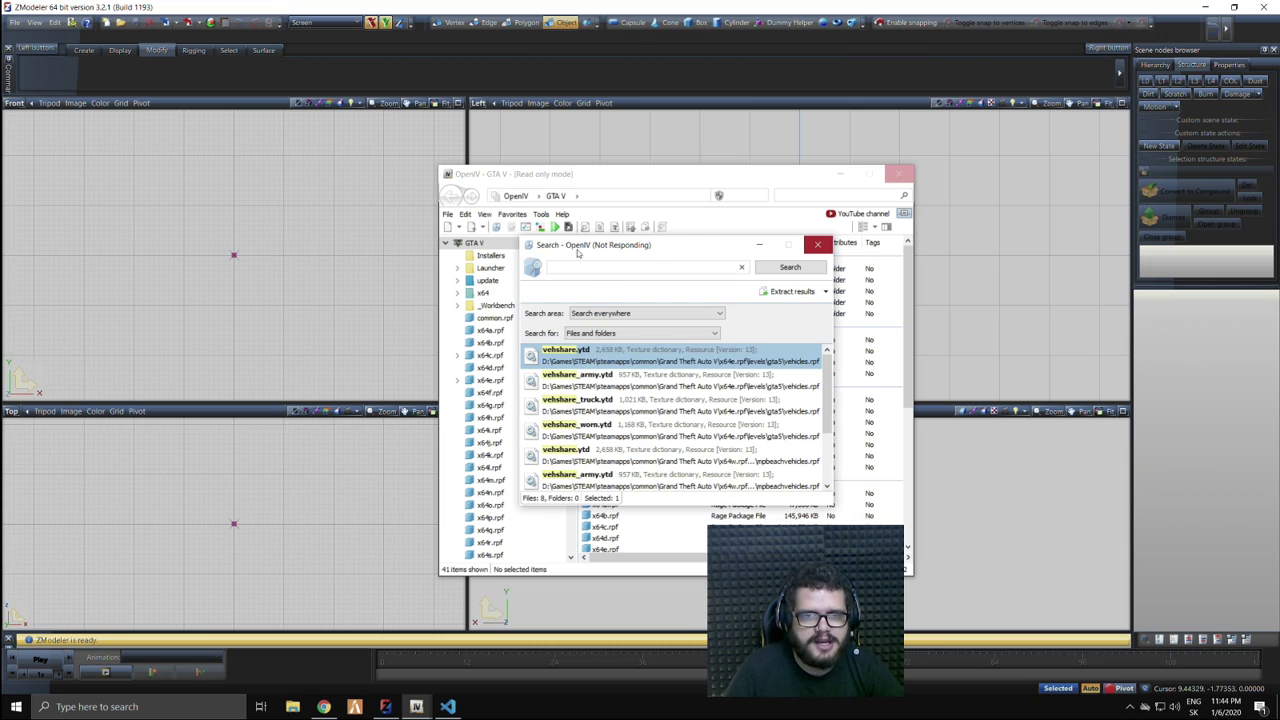
pyautogui.click(817, 245)
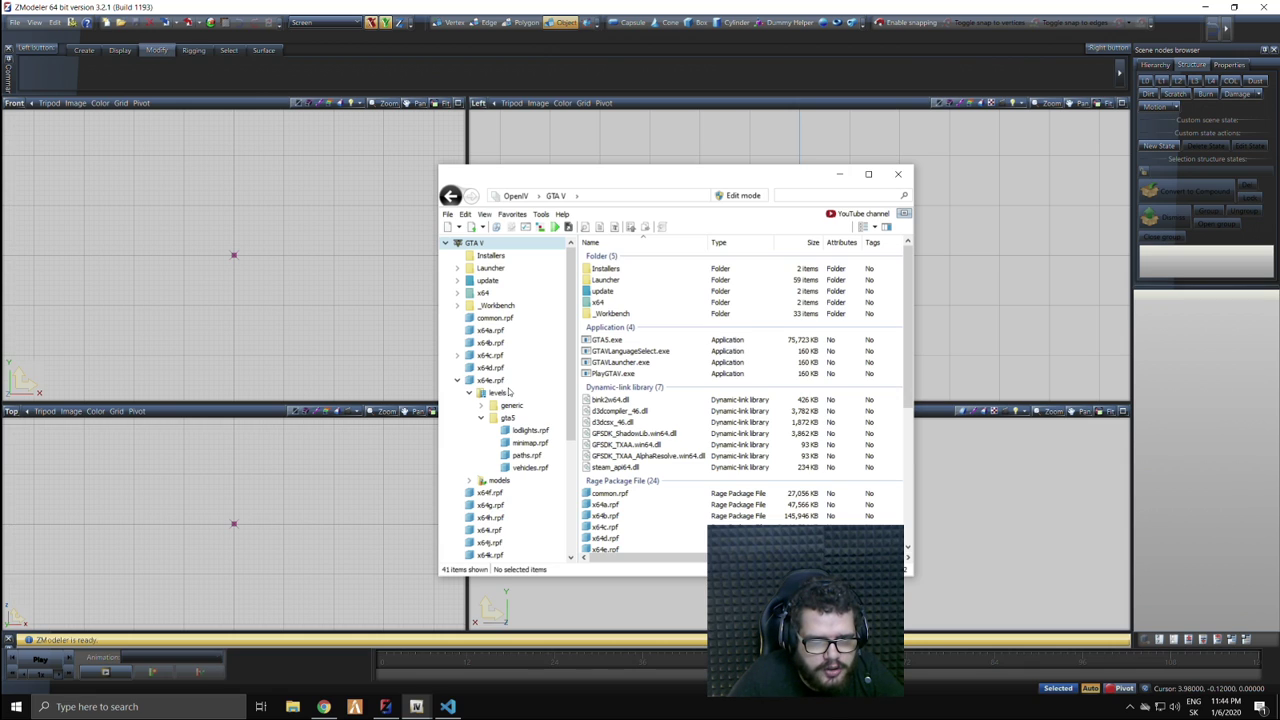
pyautogui.click(526, 468)
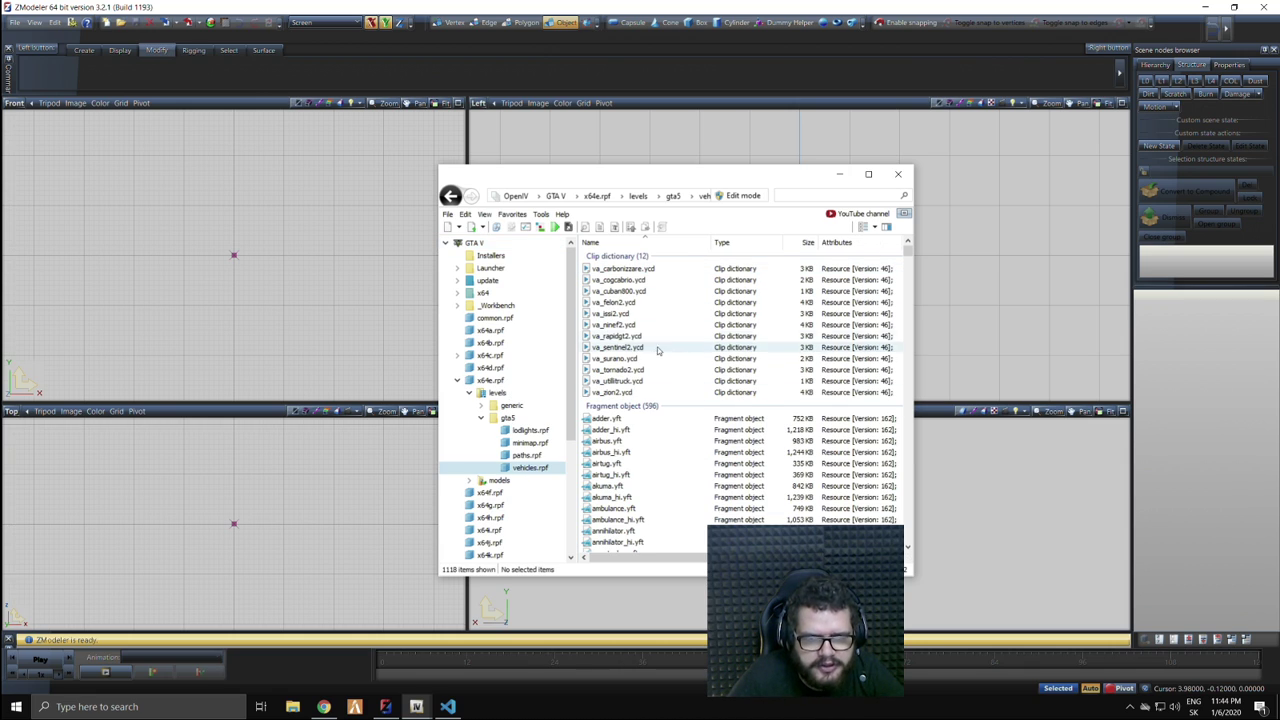
# - Find the shared vehicle texture dictionary vehshare.ytd in vehicles.rpf and open it in the texture viewer
pyautogui.scroll(-8, 655, 380)
pyautogui.scroll(-15, 656, 405)
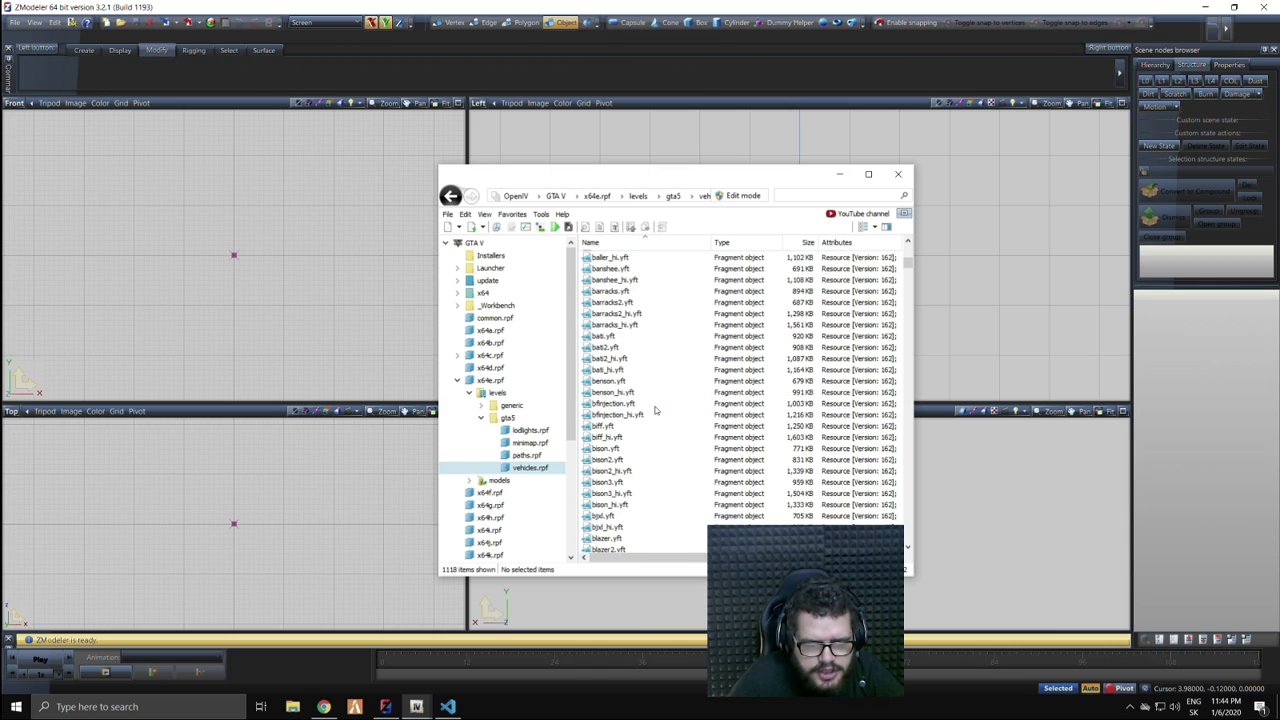
pyautogui.click(678, 352)
pyautogui.scroll(-3, 678, 356)
pyautogui.write('vacca')
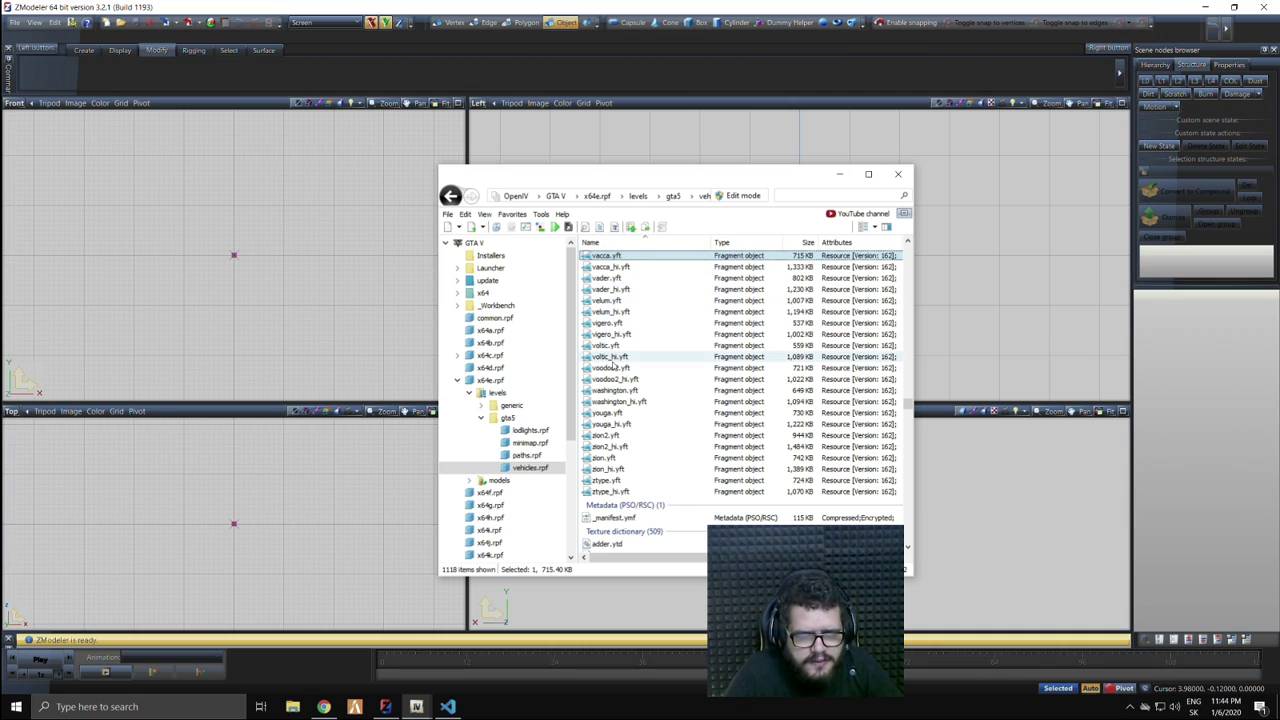
pyautogui.write('vacca.ytd')
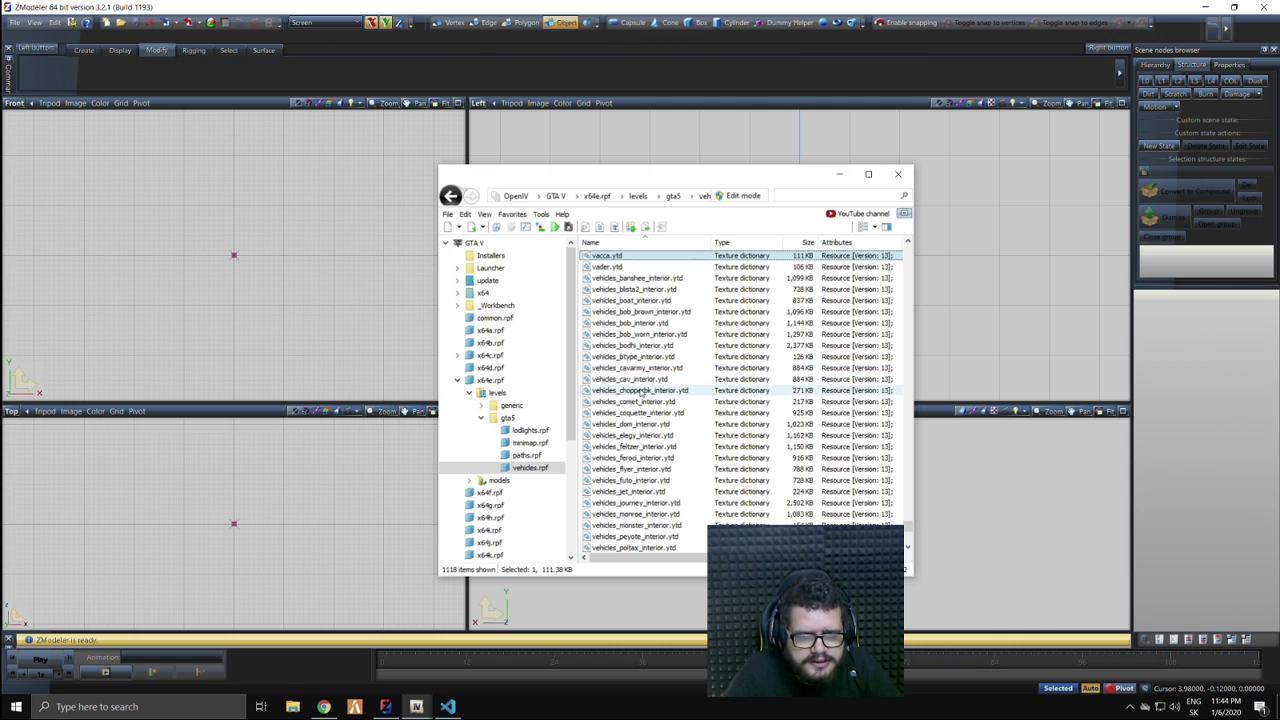
pyautogui.scroll(-7, 633, 381)
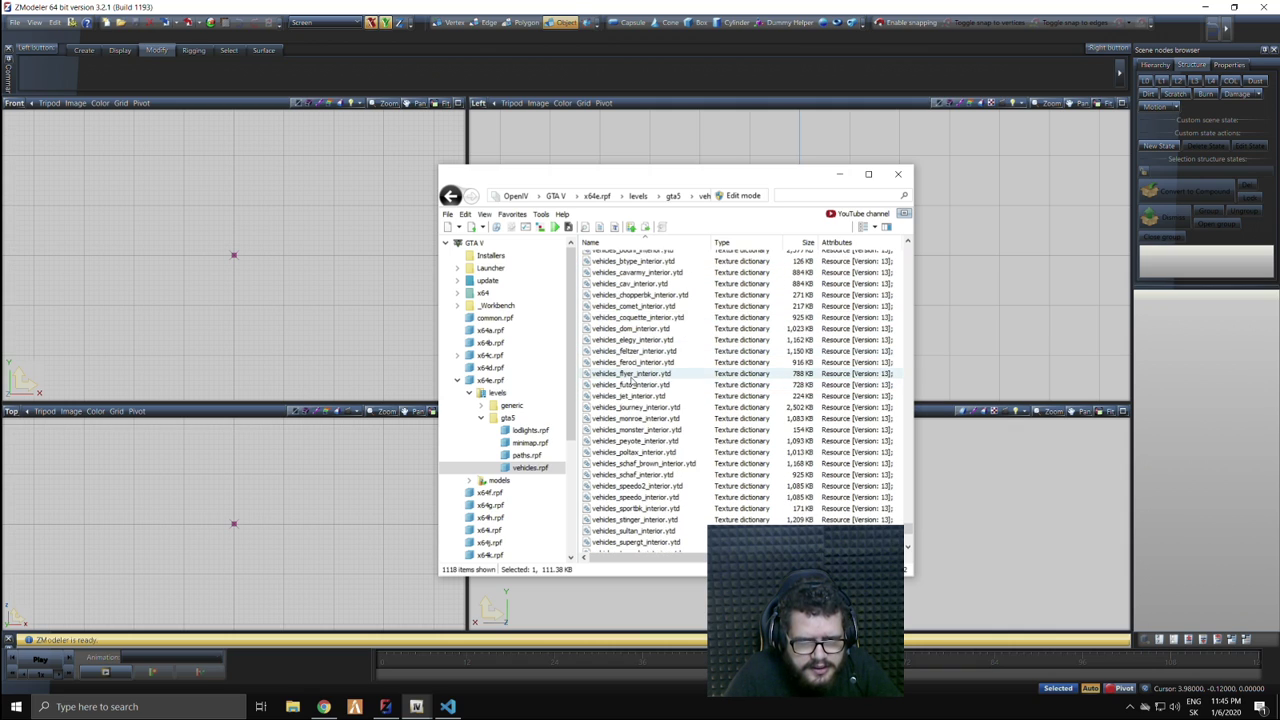
pyautogui.scroll(-1, 633, 381)
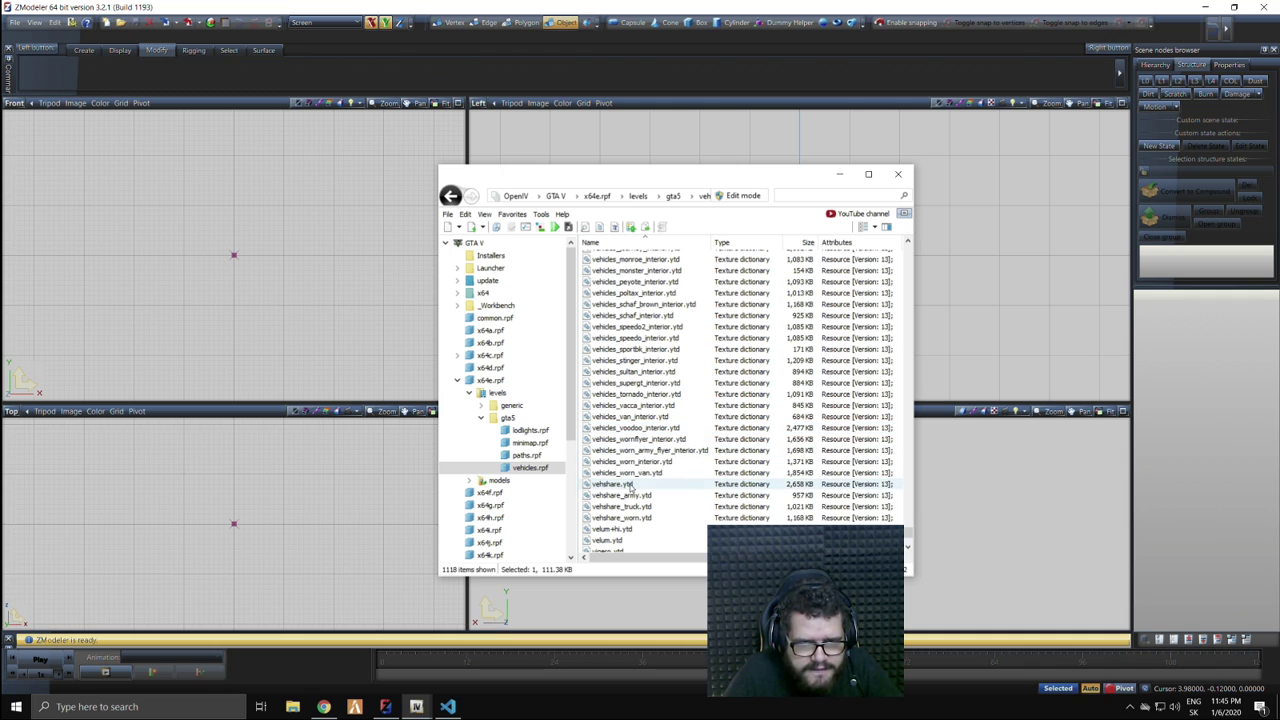
pyautogui.click(625, 484)
pyautogui.doubleClick(608, 482)
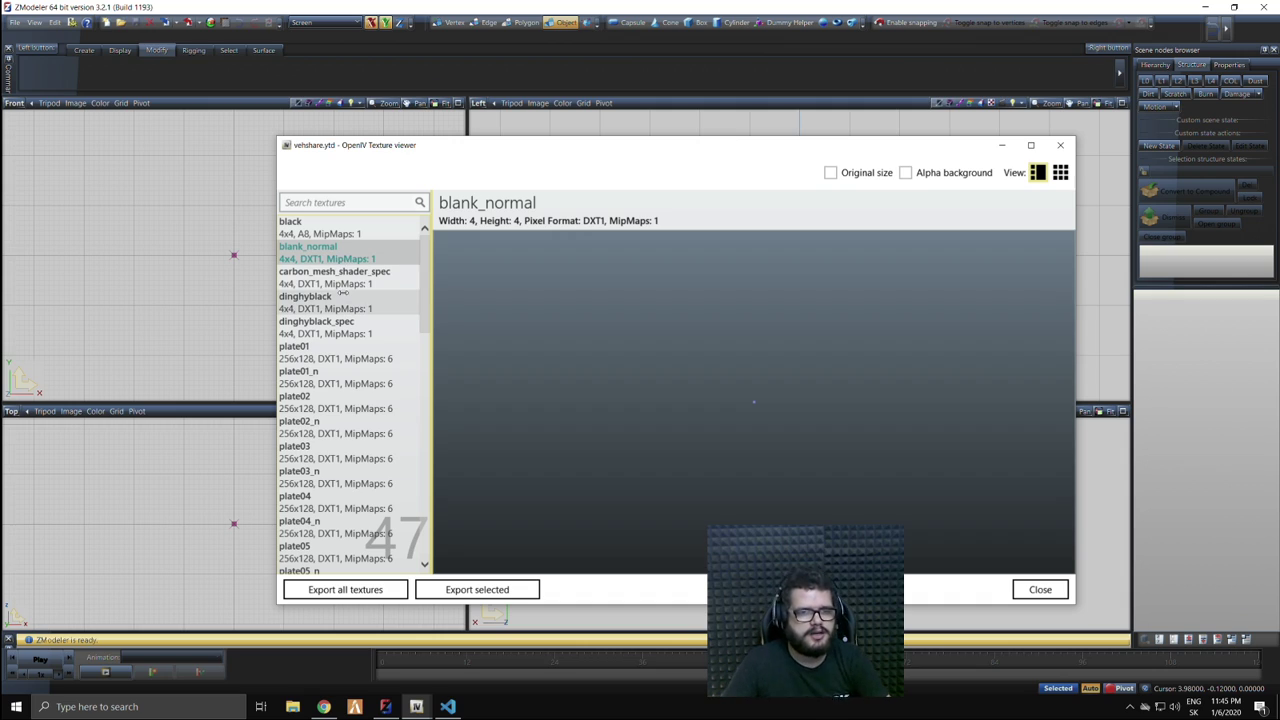
# - Preview the small shader textures and the license plate textures with their normal maps, from carbon_mesh_shader_spec to plate05_n
pyautogui.click(330, 302)
pyautogui.click(335, 277)
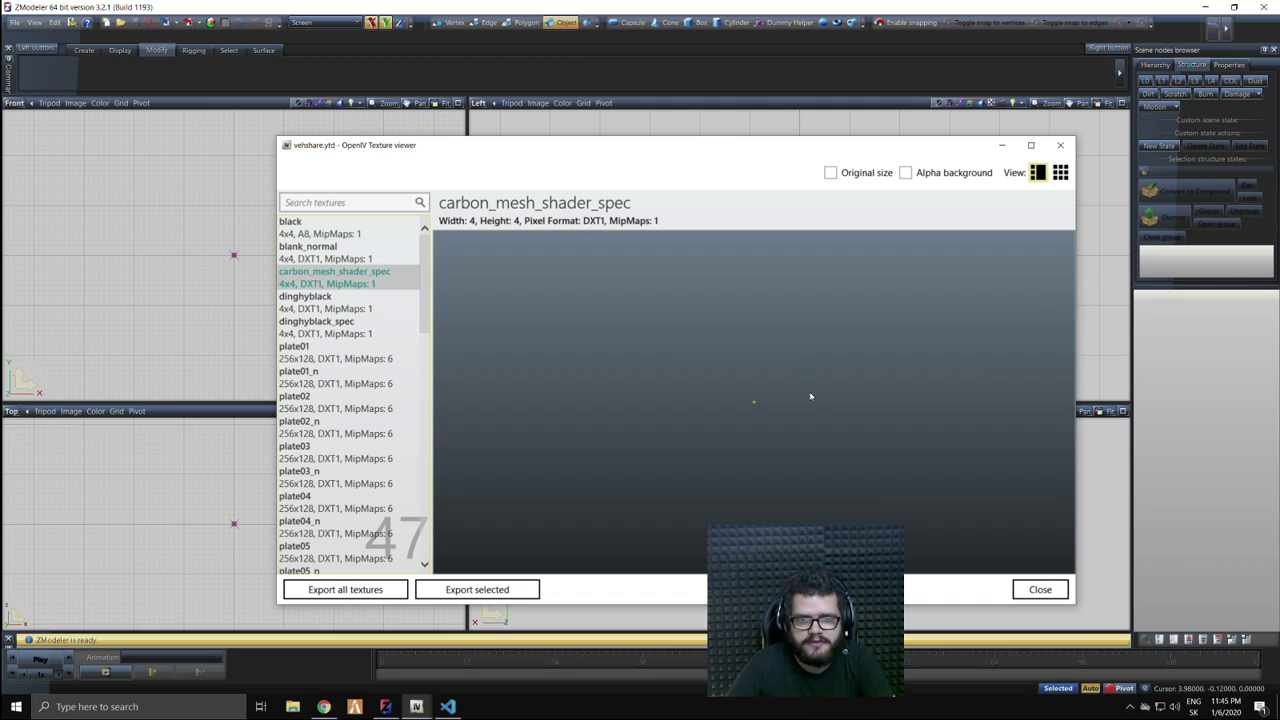
pyautogui.click(358, 302)
pyautogui.click(372, 327)
pyautogui.click(359, 352)
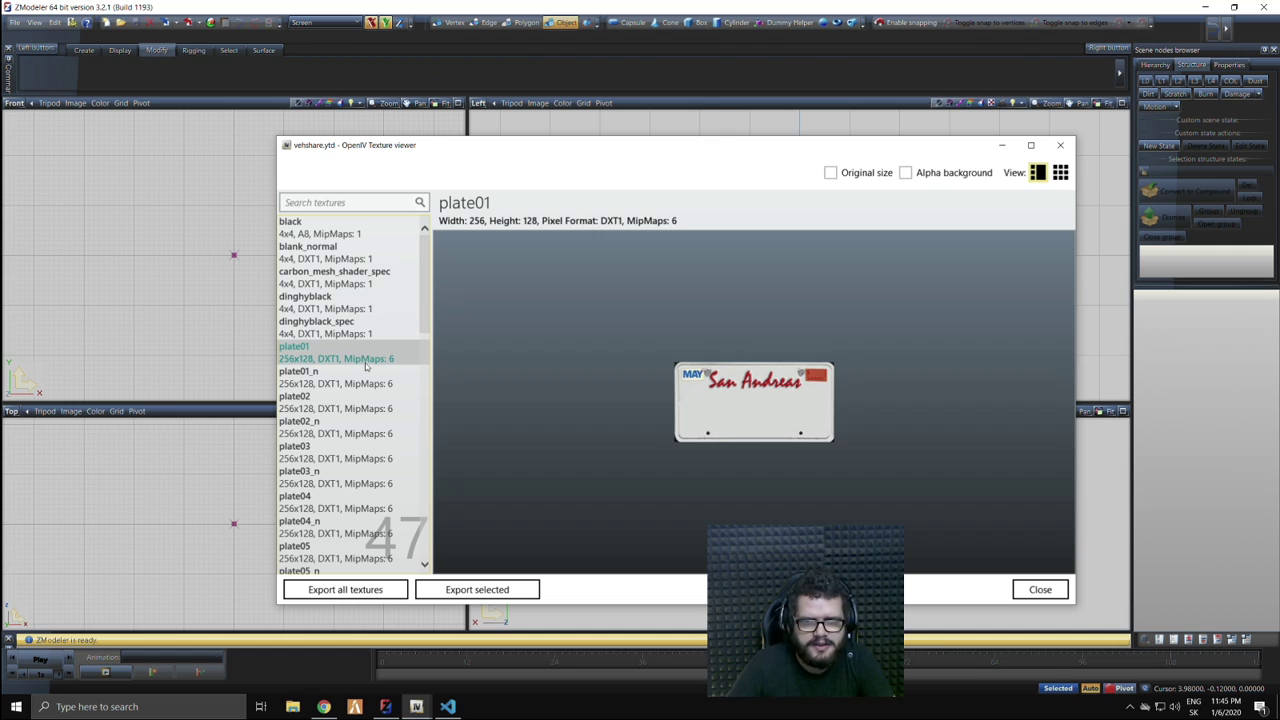
pyautogui.click(360, 377)
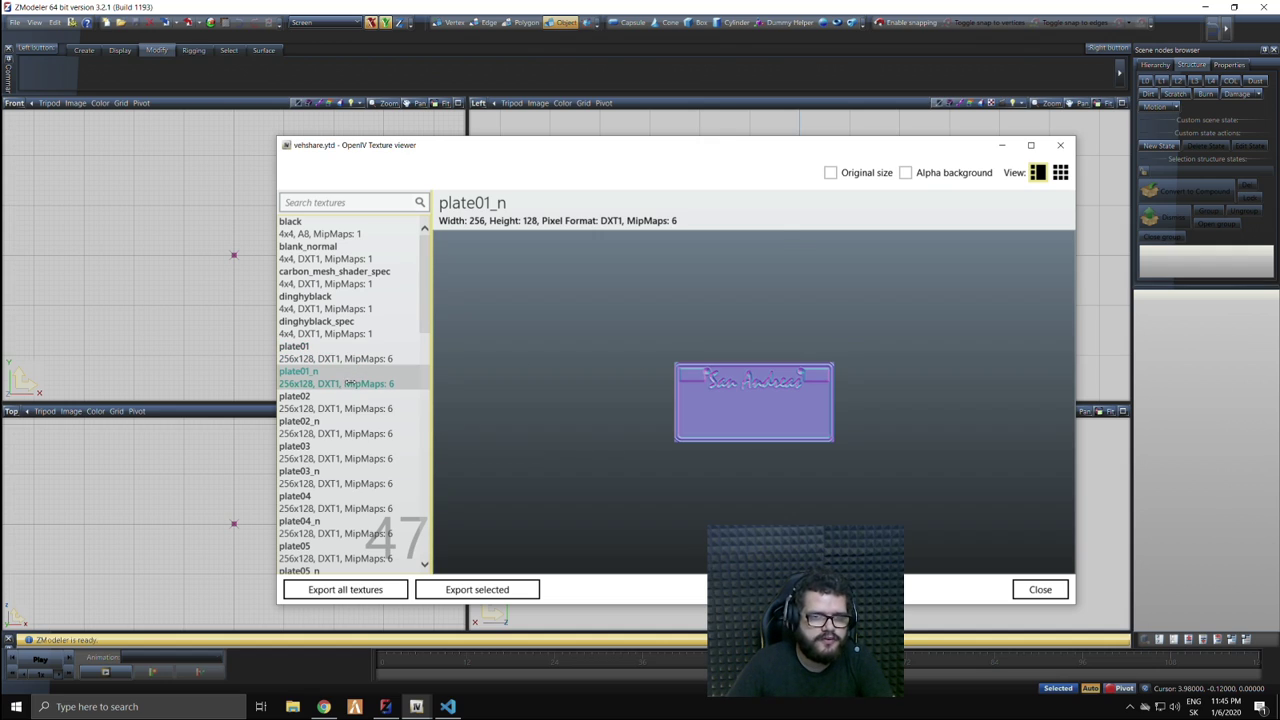
pyautogui.click(355, 402)
pyautogui.click(350, 452)
pyautogui.click(348, 477)
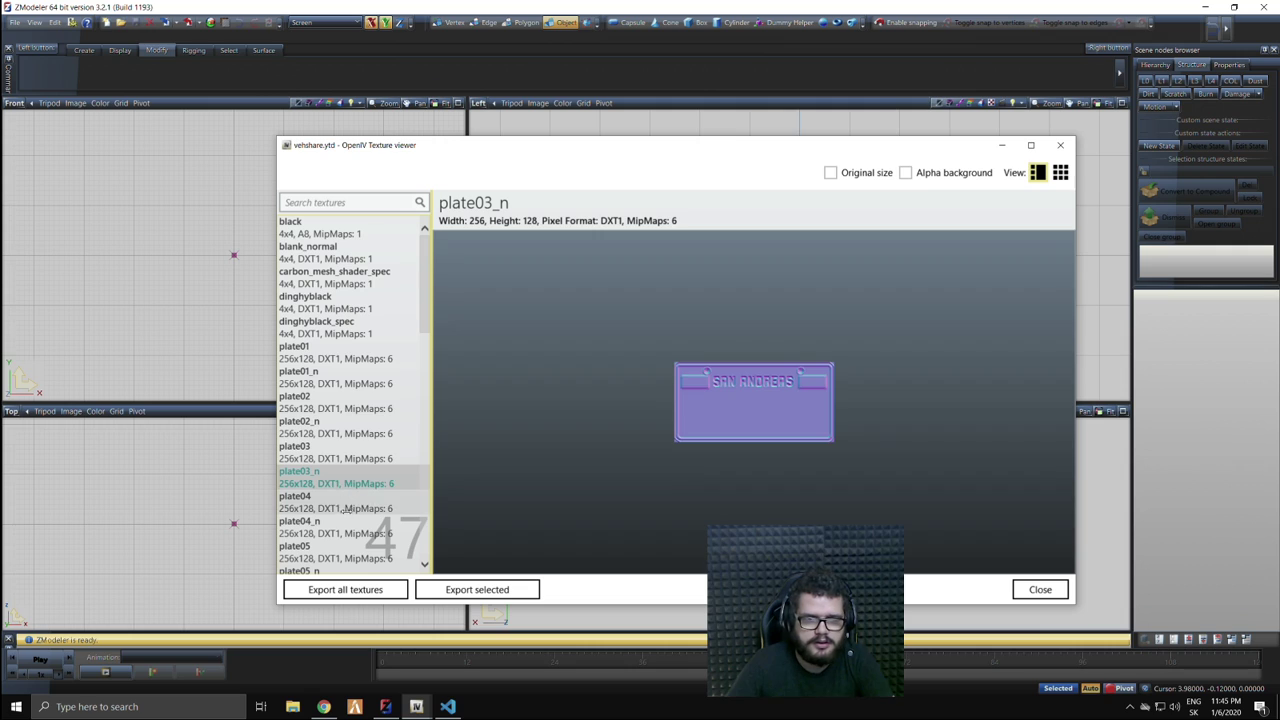
pyautogui.click(347, 508)
pyautogui.click(342, 533)
pyautogui.click(346, 550)
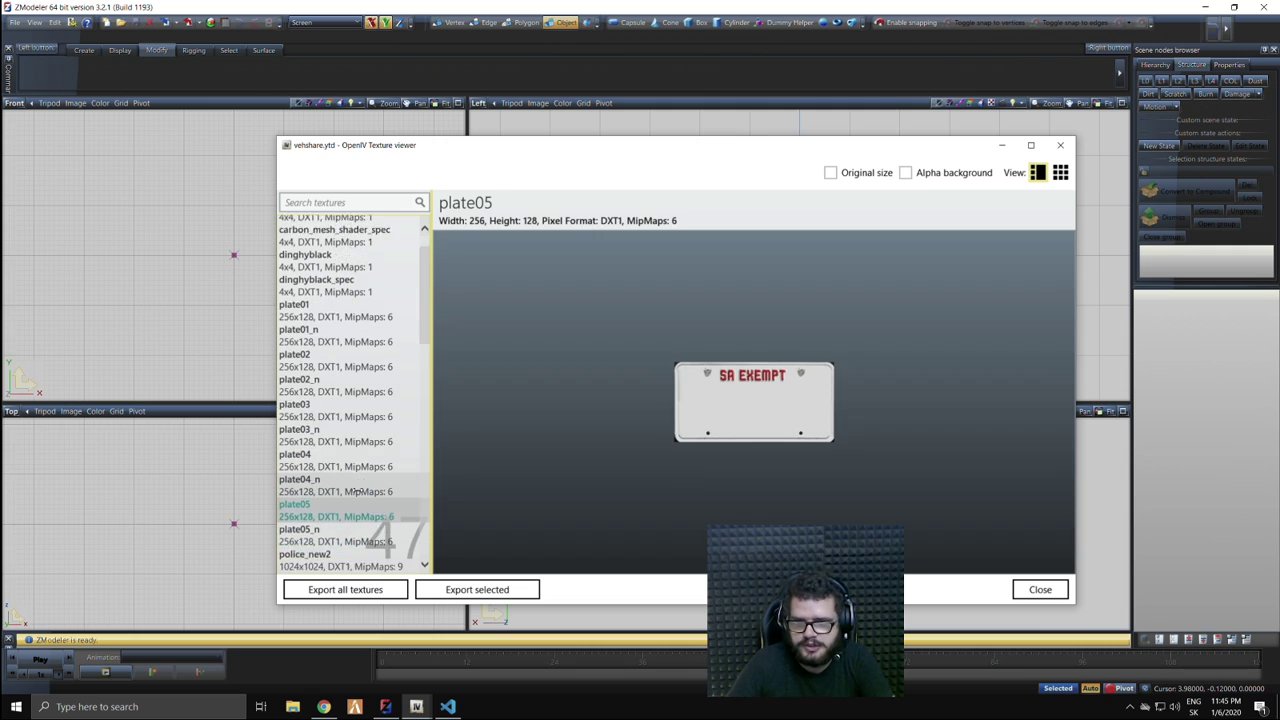
pyautogui.scroll(-2, 347, 545)
pyautogui.click(347, 423)
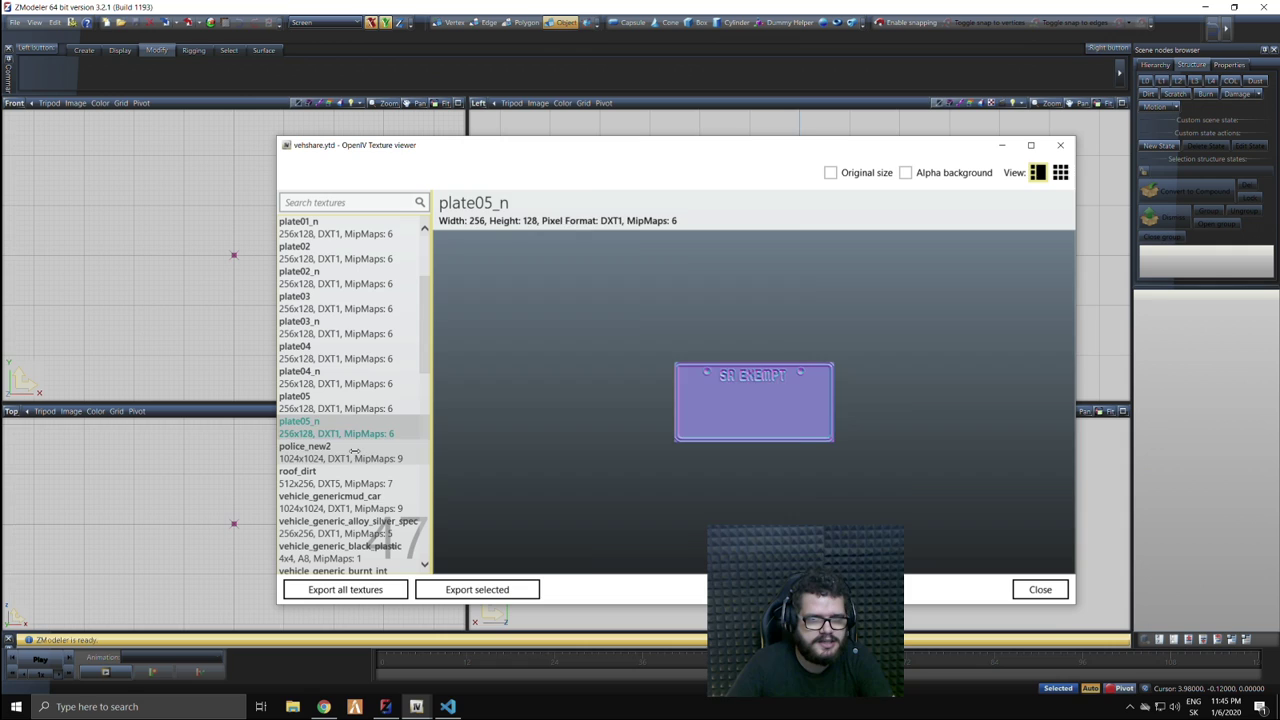
# - Preview the police, dirt and generic vehicle textures from police_new2 through vehicle_generic_detail2
pyautogui.click(352, 451)
pyautogui.scroll(-2, 358, 487)
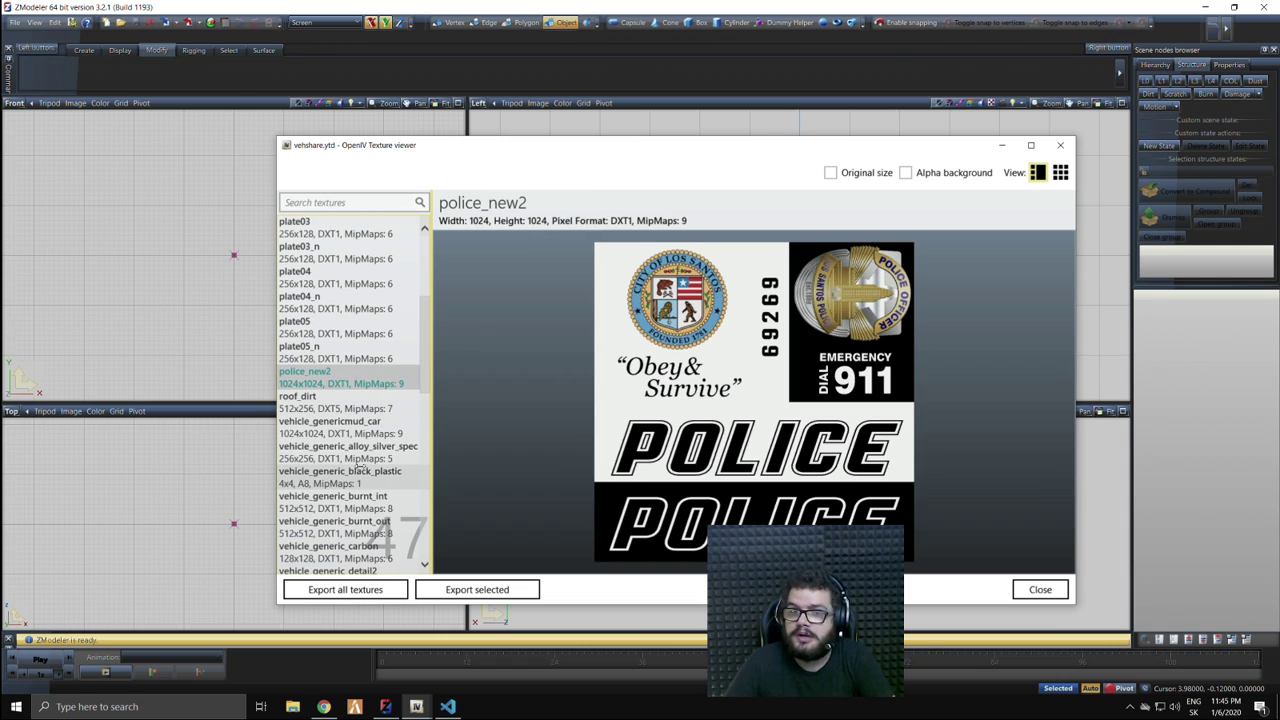
pyautogui.click(340, 422)
pyautogui.click(333, 403)
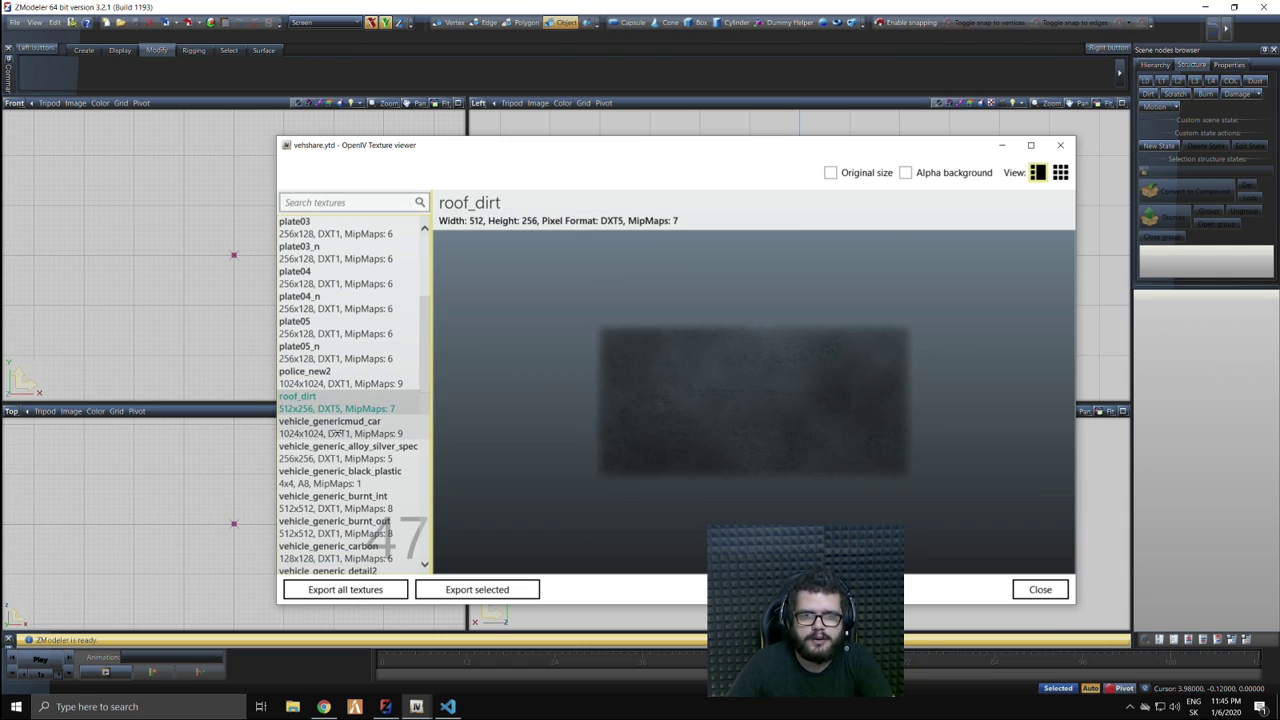
pyautogui.click(336, 430)
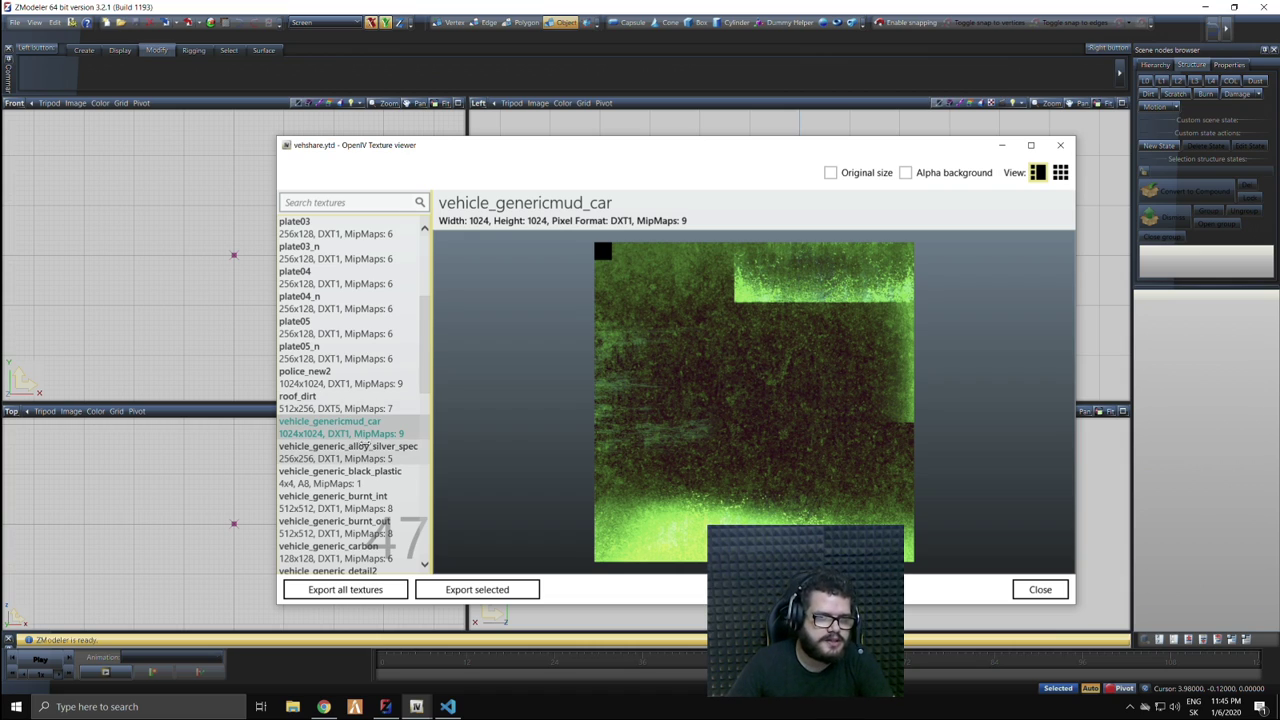
pyautogui.click(362, 446)
pyautogui.scroll(-1, 357, 448)
pyautogui.scroll(-1, 357, 447)
pyautogui.press('Down')
pyautogui.press('Down')
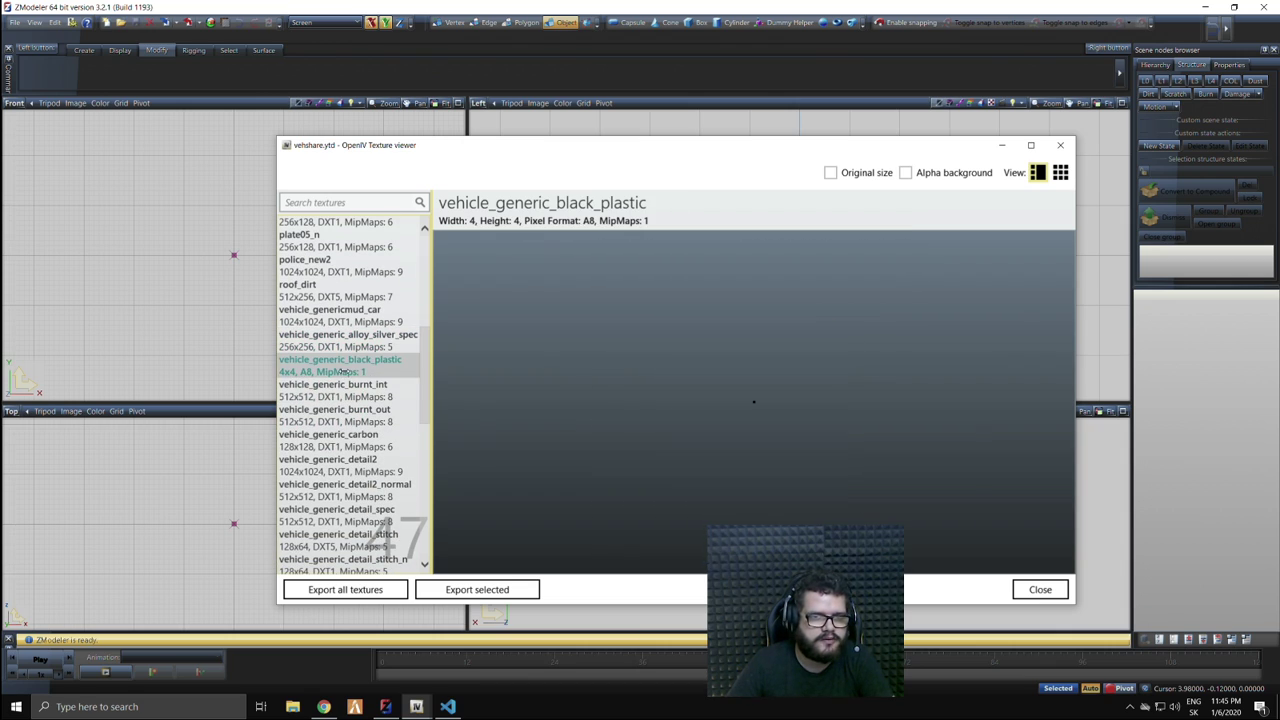
pyautogui.press('Down')
pyautogui.press('Down')
pyautogui.press('Down')
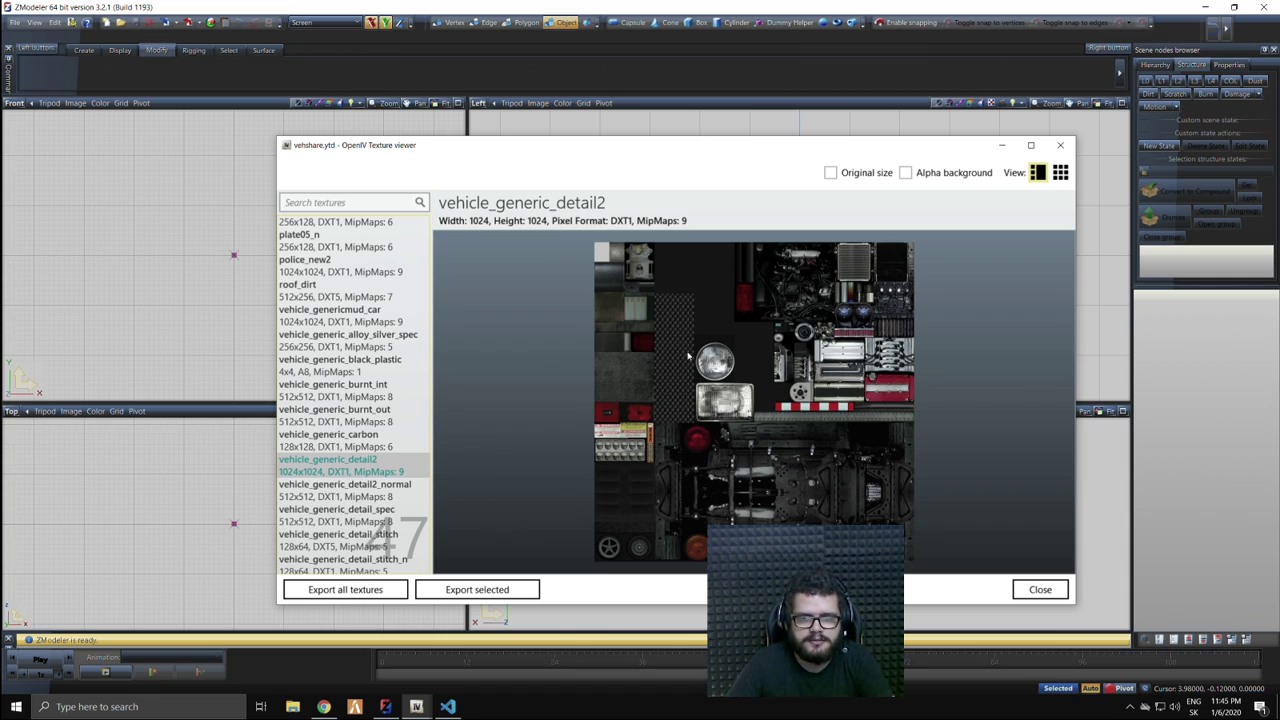
# - Preview the generic stitch, doorshut normal, window glass, plate font, interior object and leather textures, and close the texture viewer
pyautogui.scroll(-3, 360, 400)
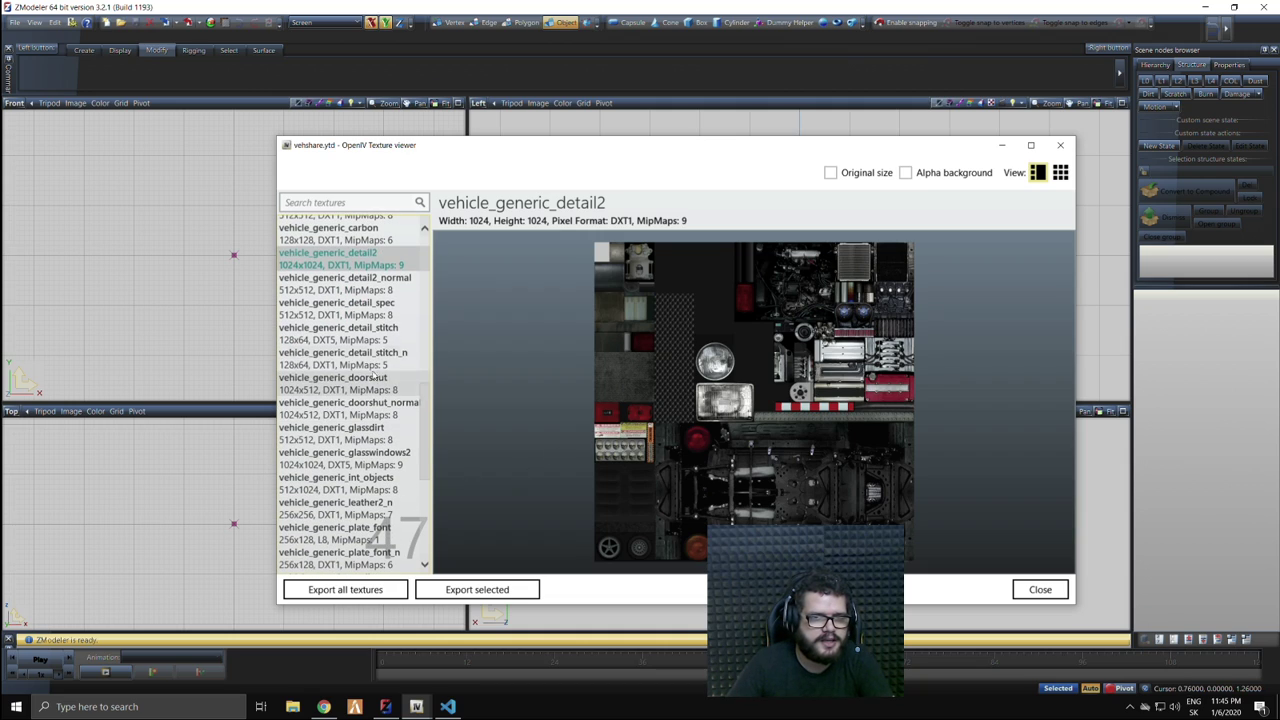
pyautogui.click(360, 358)
pyautogui.click(378, 408)
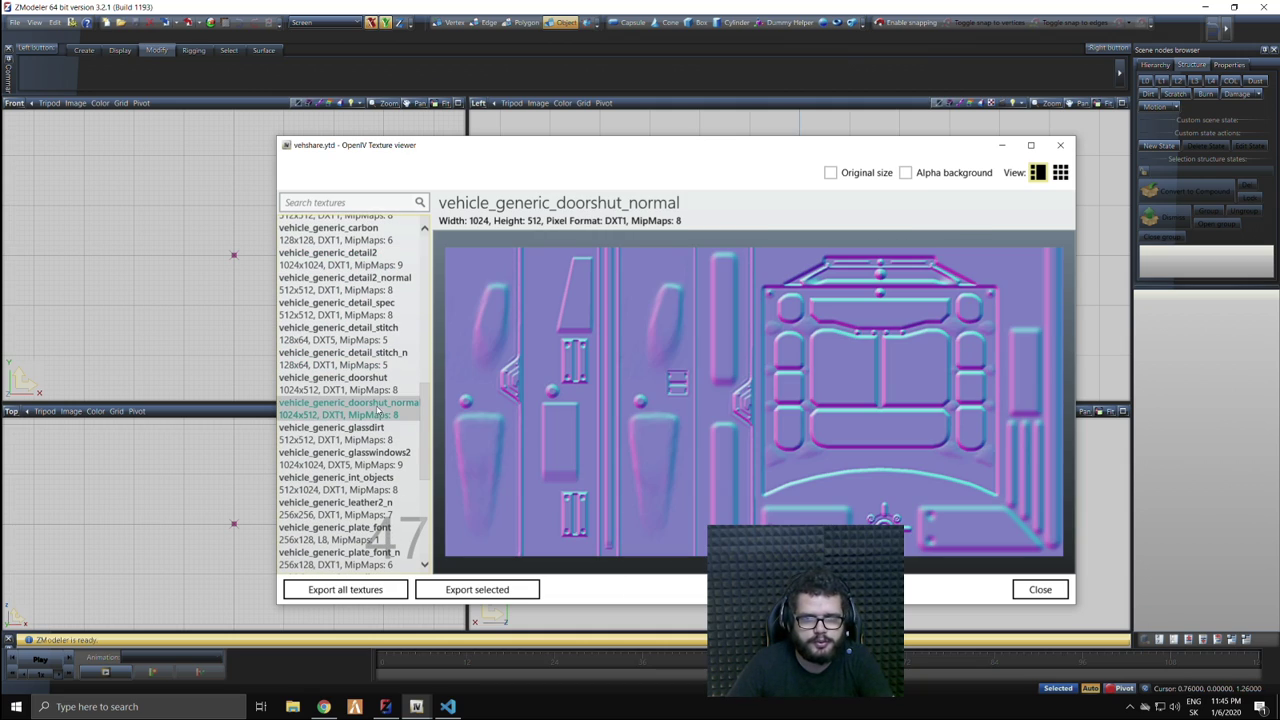
pyautogui.click(386, 462)
pyautogui.click(384, 530)
pyautogui.click(390, 484)
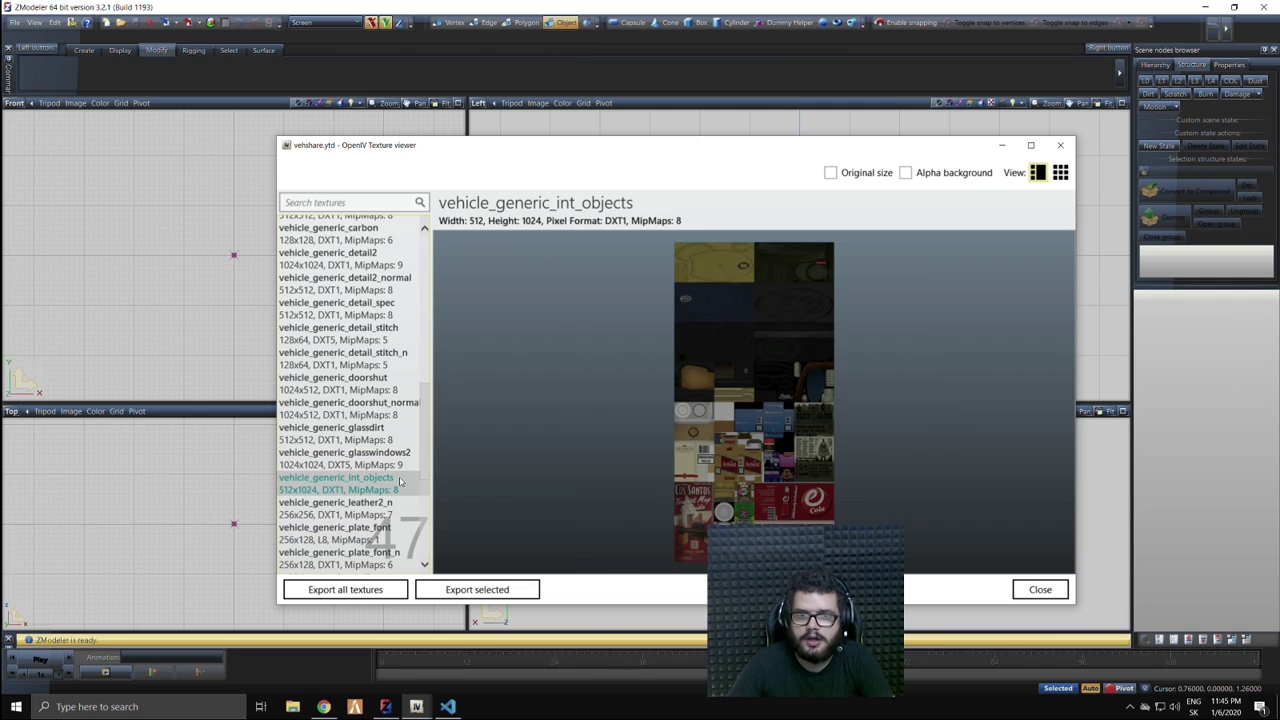
pyautogui.click(400, 505)
pyautogui.click(390, 483)
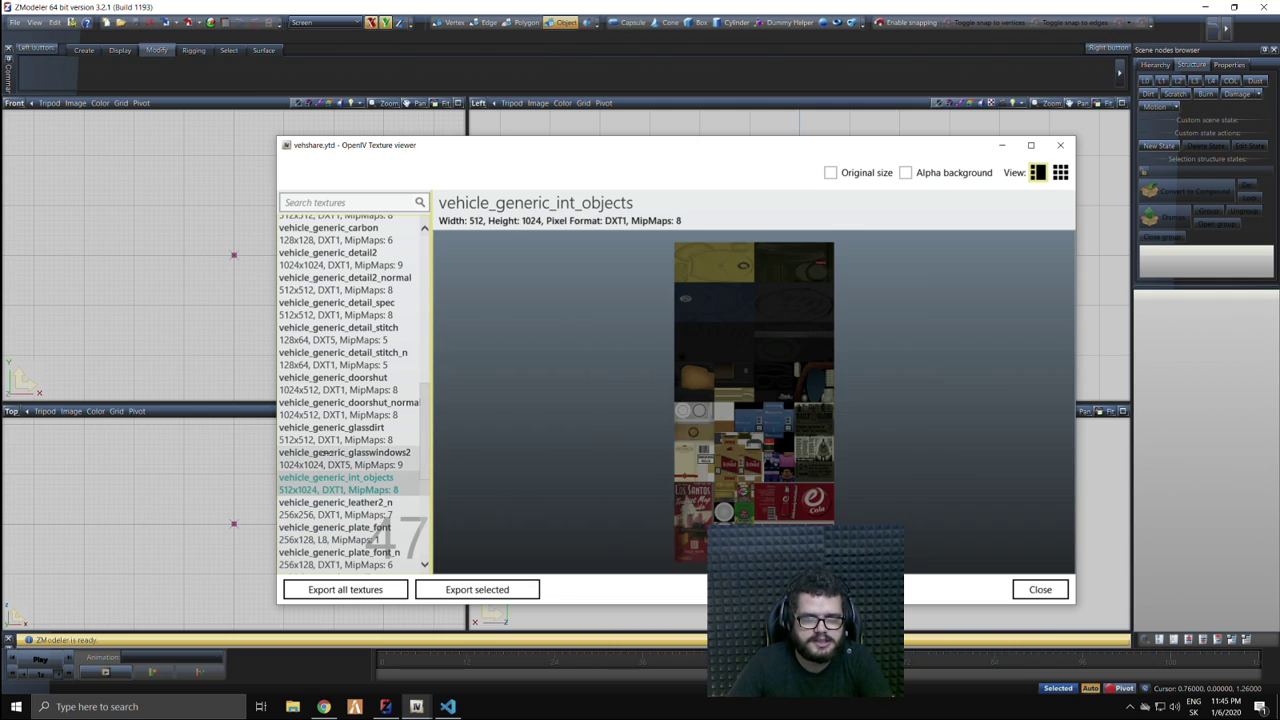
pyautogui.click(385, 458)
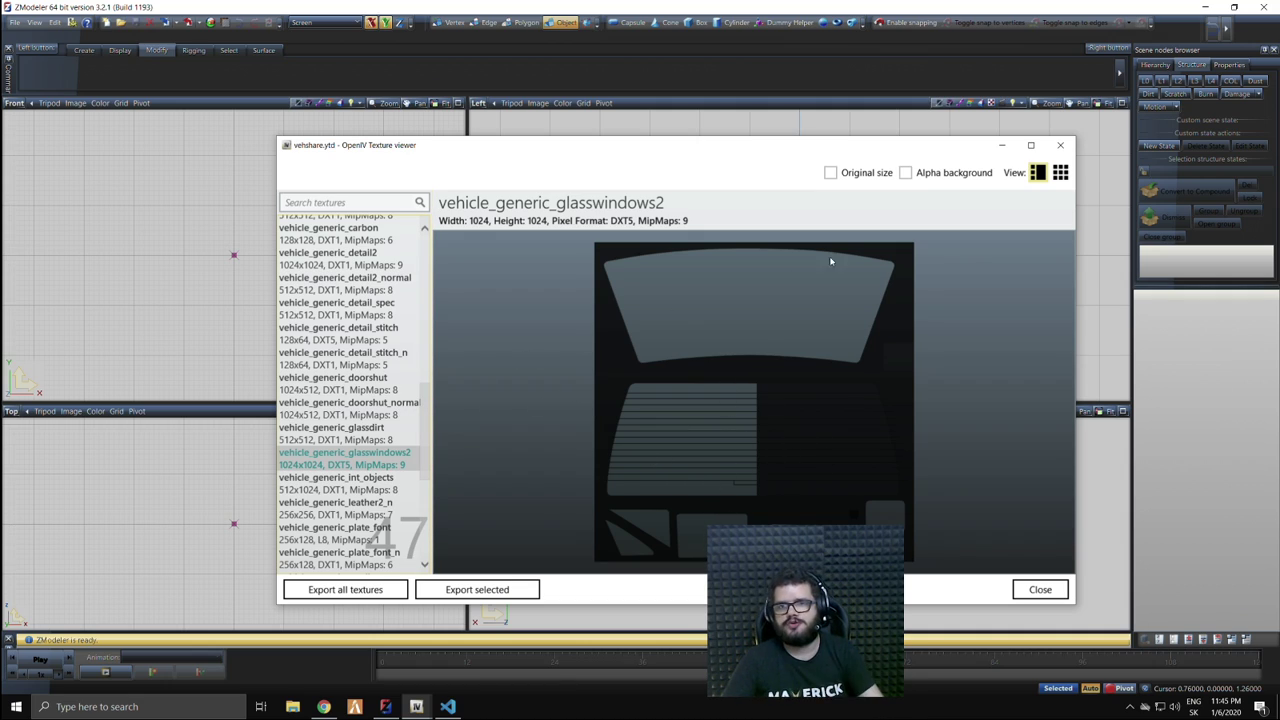
pyautogui.click(1060, 145)
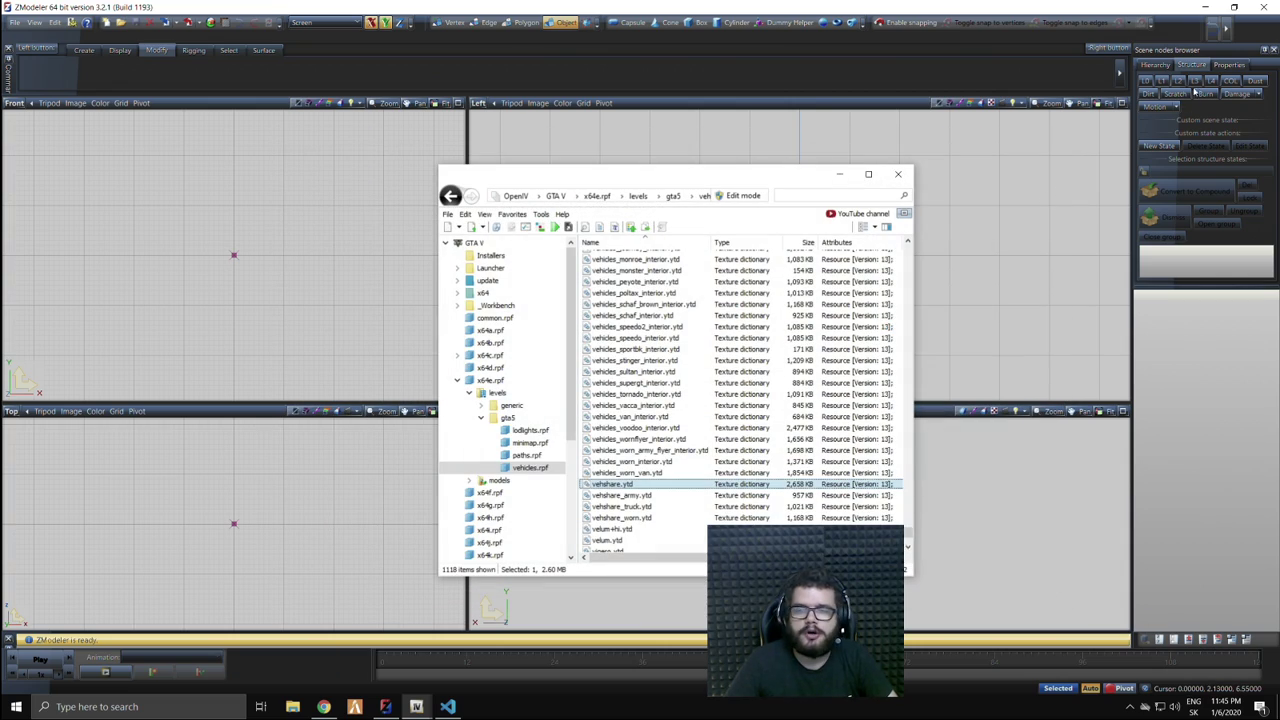
# - Minimize ZModeler and extract vehshare.ytd from vehicles.rpf to an empty spot on the desktop
pyautogui.click(1205, 7)
pyautogui.click(1208, 9)
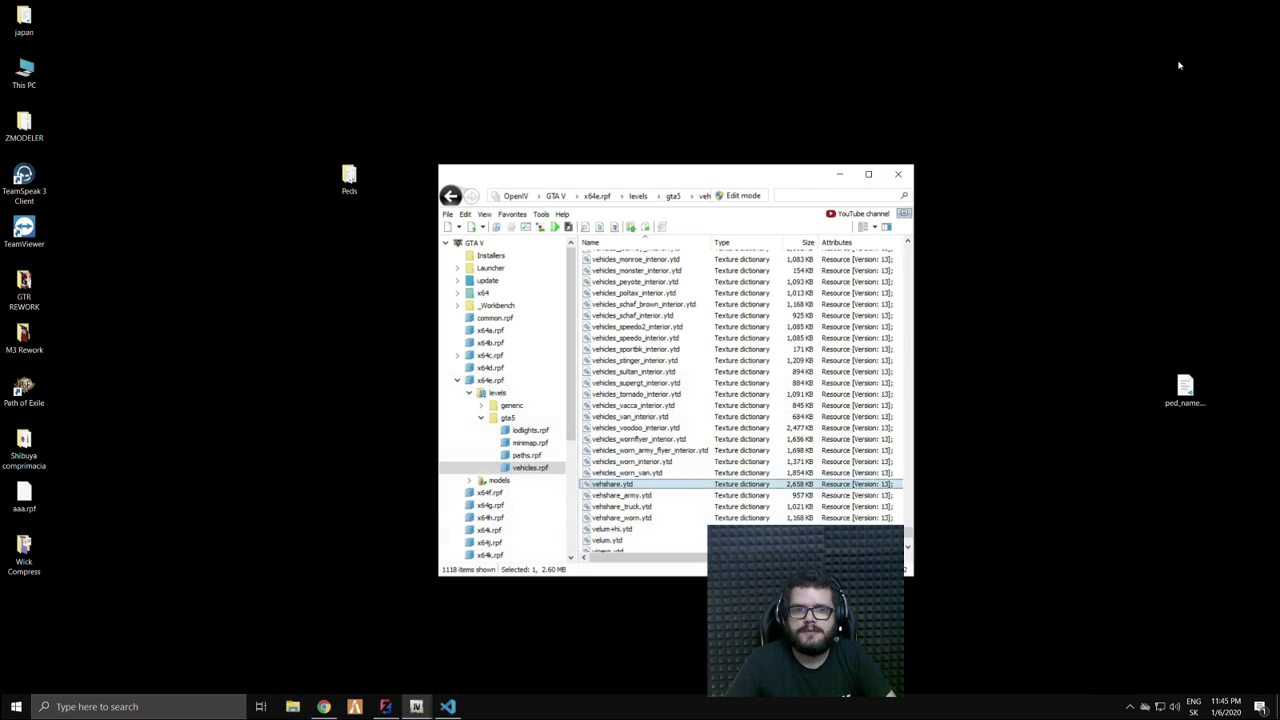
pyautogui.moveTo(618, 487); pyautogui.dragTo(166, 343)
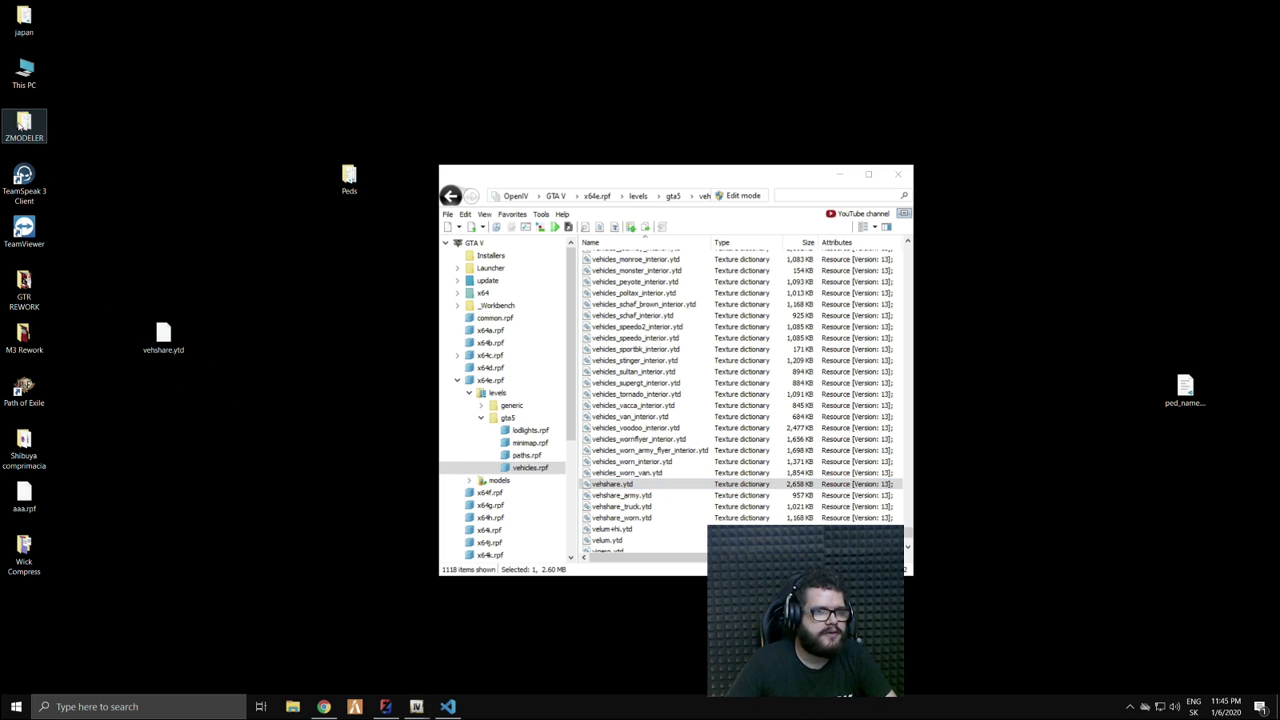
# - Open the ZMODELER folder from the desktop, select its vehshare.ytd, and move the window away from the extracted copy
pyautogui.doubleClick(24, 122)
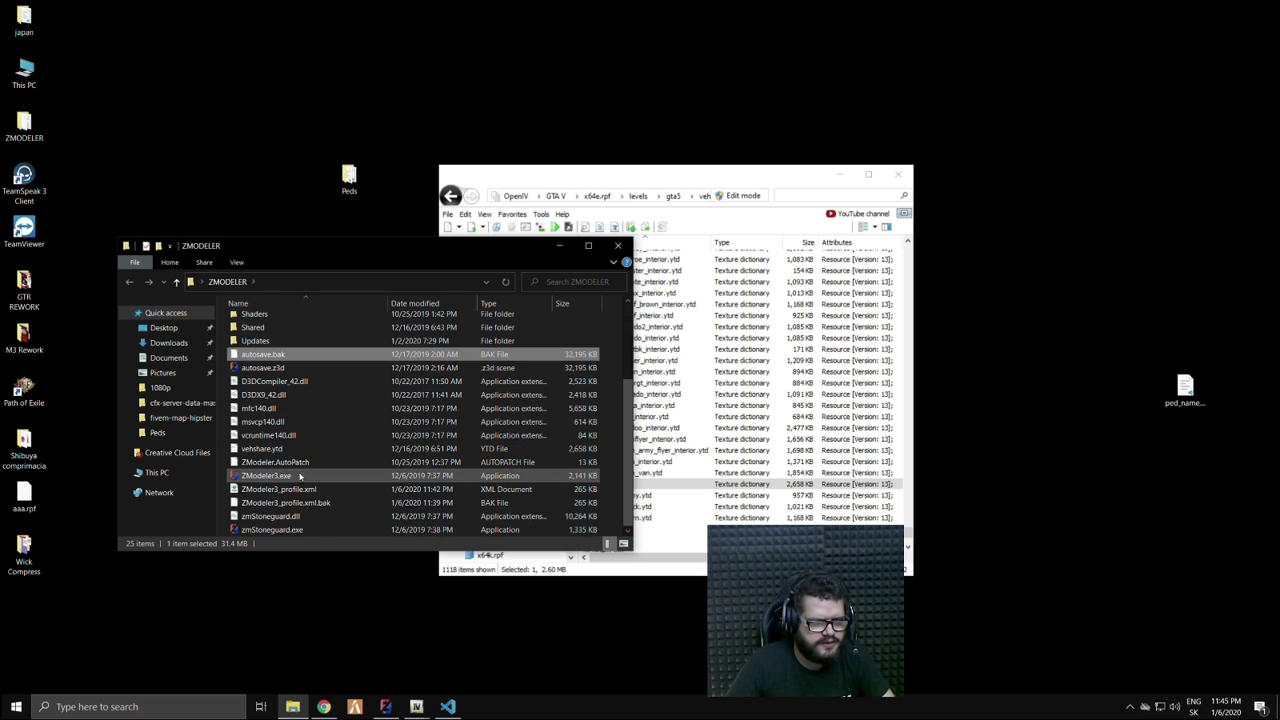
pyautogui.click(278, 449)
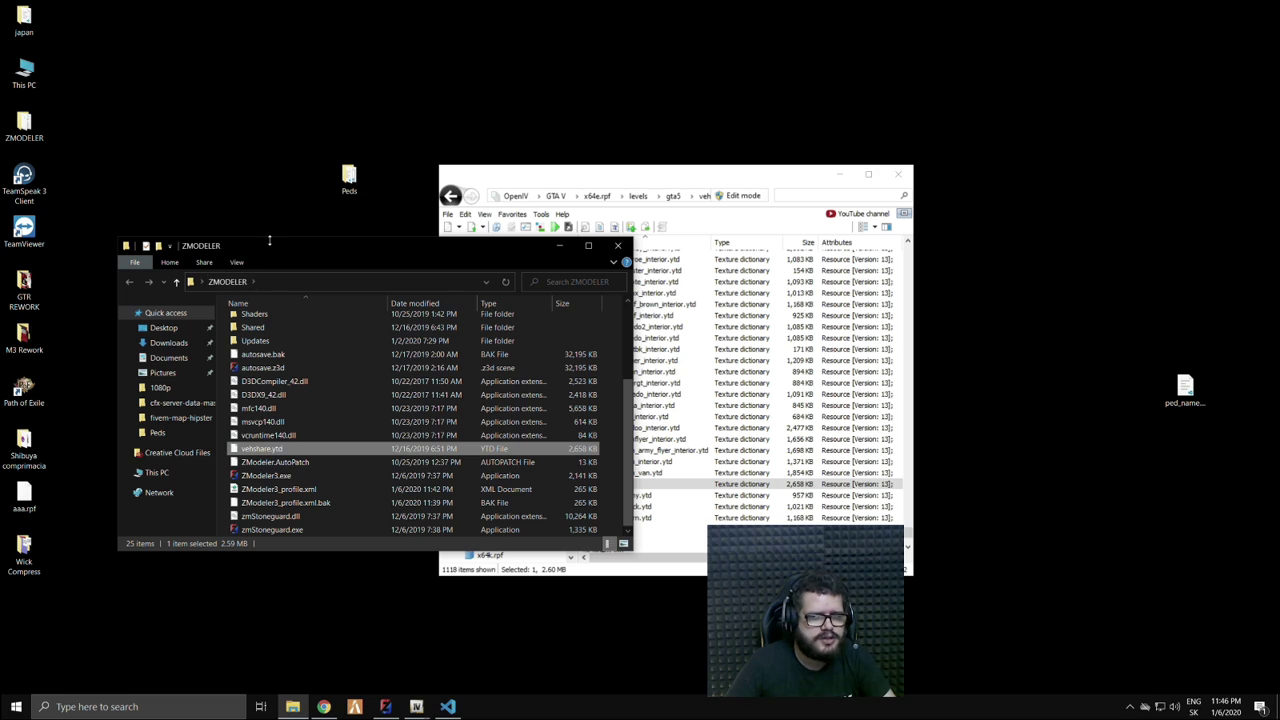
pyautogui.moveTo(267, 238); pyautogui.dragTo(330, 255)
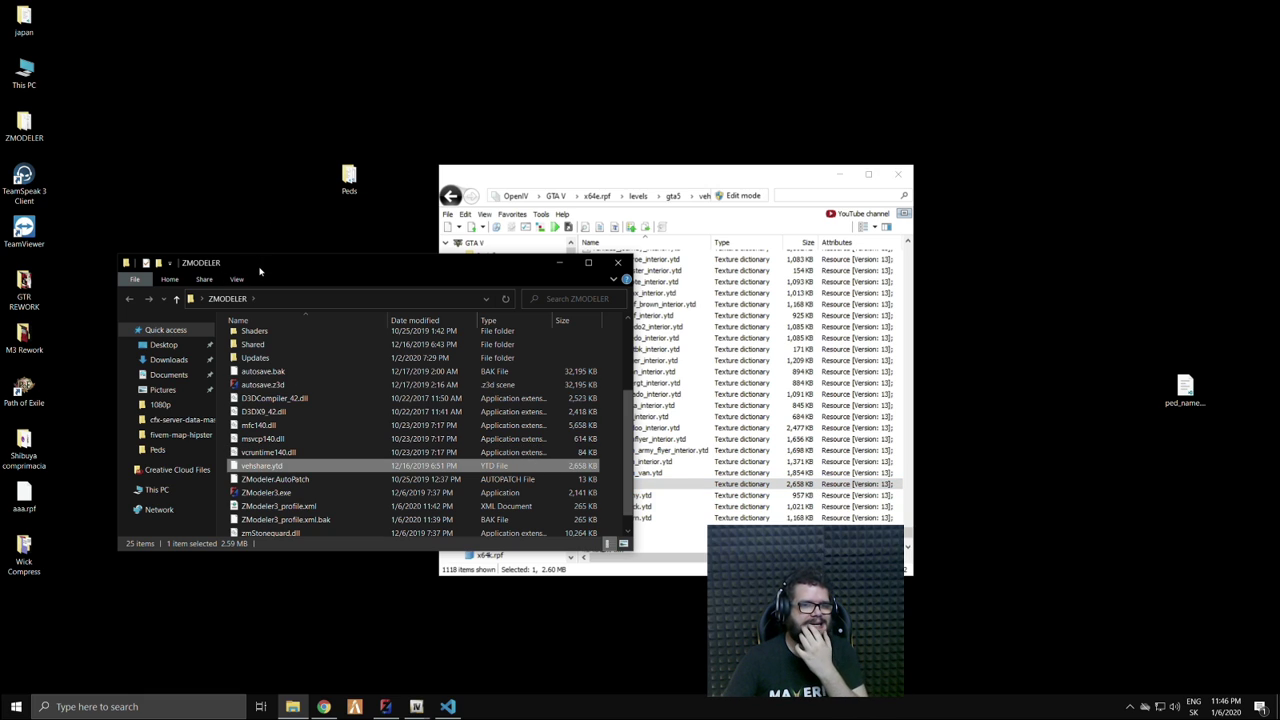
pyautogui.moveTo(263, 271); pyautogui.dragTo(329, 278)
pyautogui.click(118, 353)
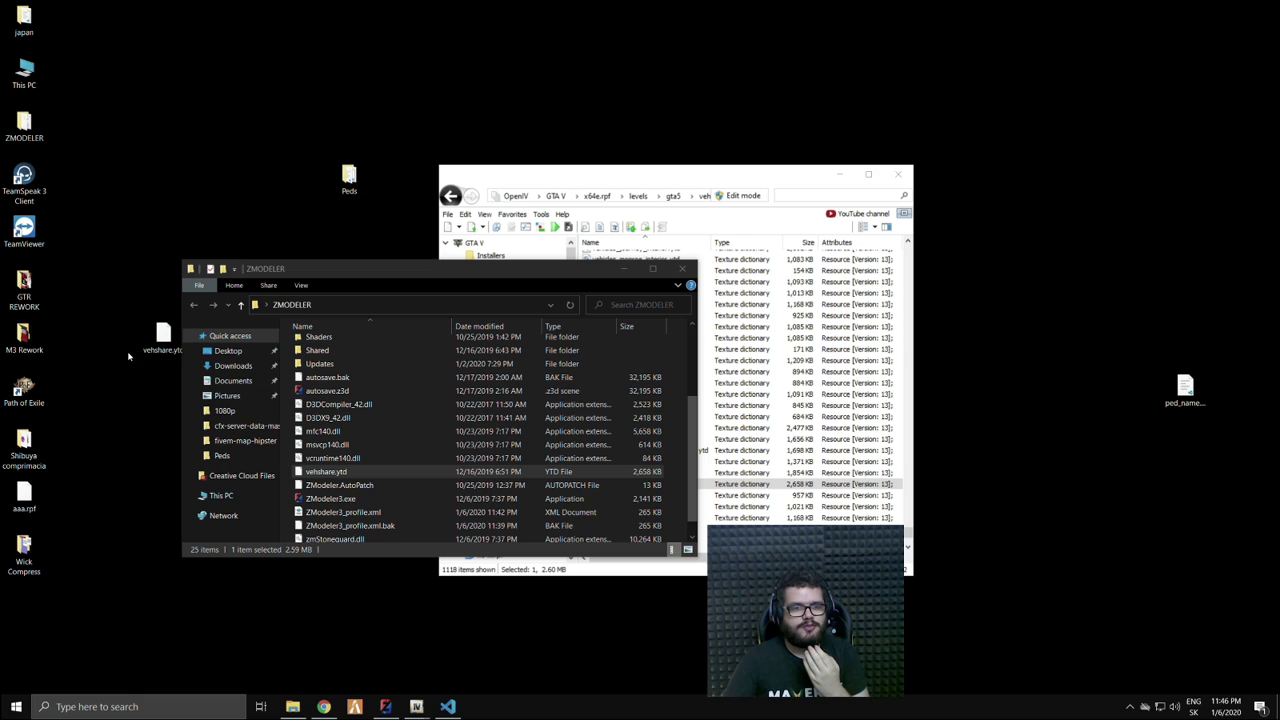
# - Maximize the OpenIV window and find the vehicle model voltic.yft among the fragment objects in vehicles.rpf
pyautogui.doubleClick(700, 172)
pyautogui.scroll(5, 625, 296)
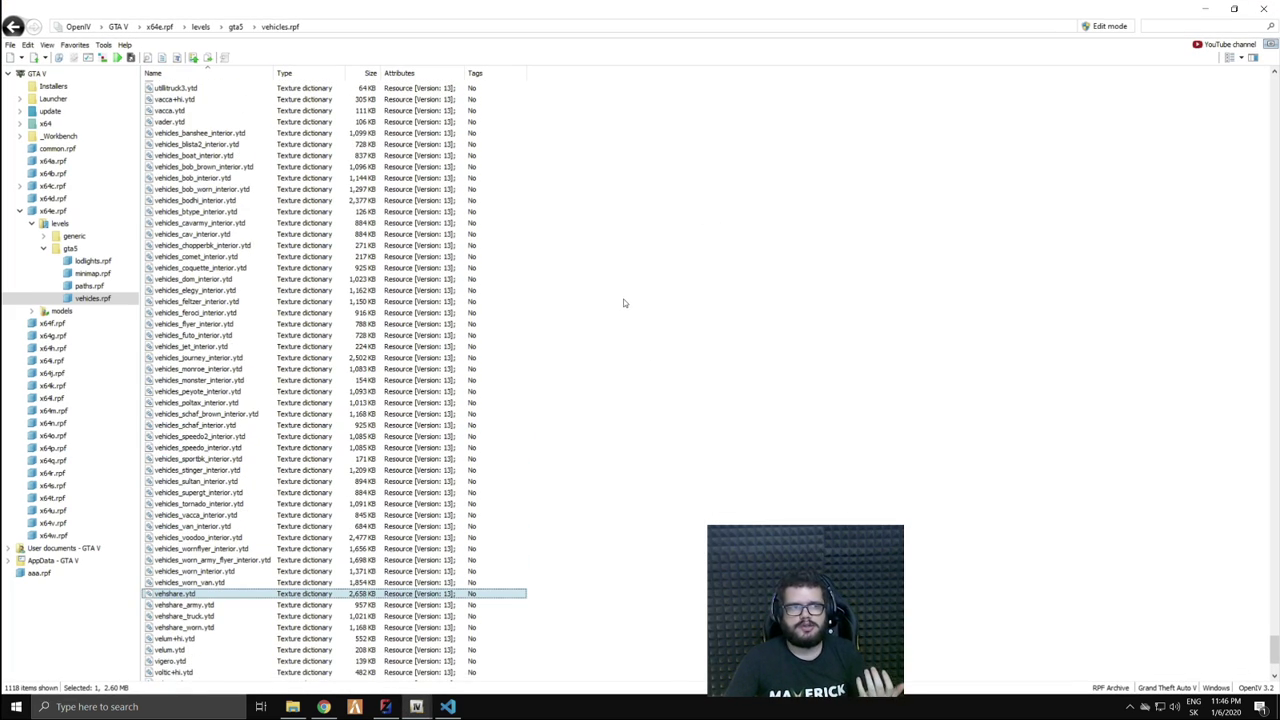
pyautogui.scroll(15, 265, 340)
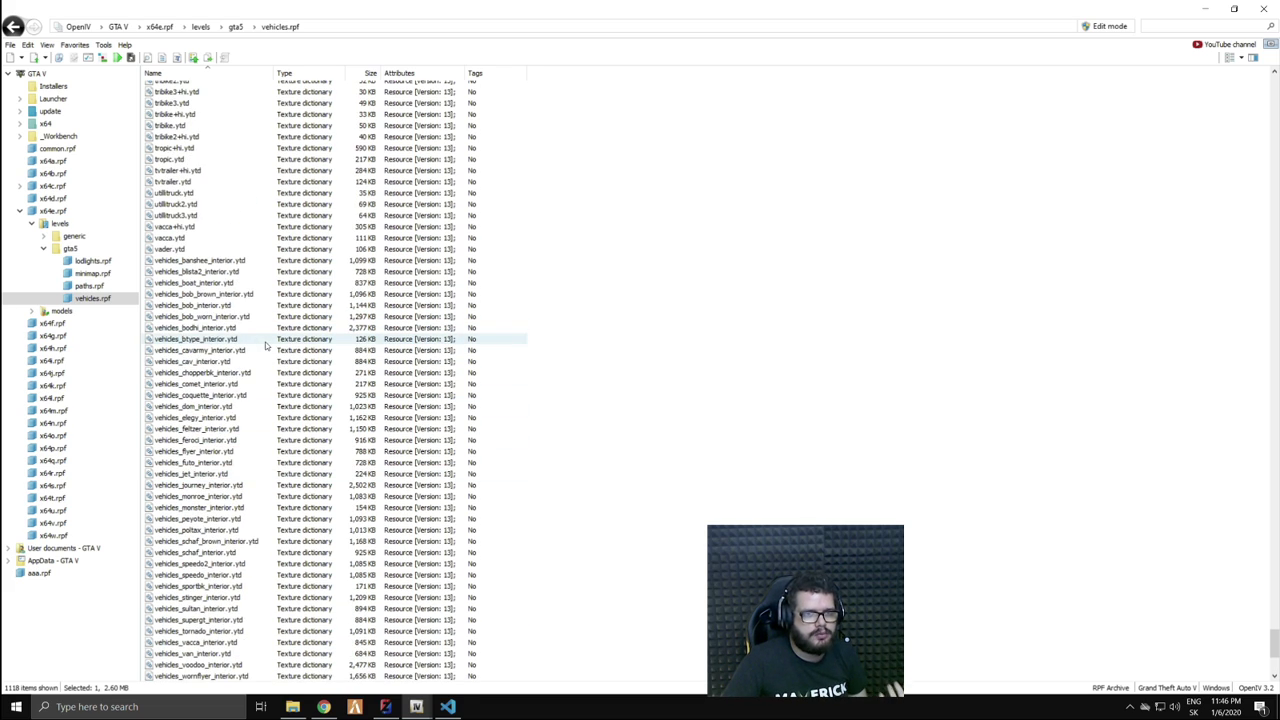
pyautogui.press('v')
pyautogui.press('v')
pyautogui.press('v')
pyautogui.press('v')
pyautogui.press('v')
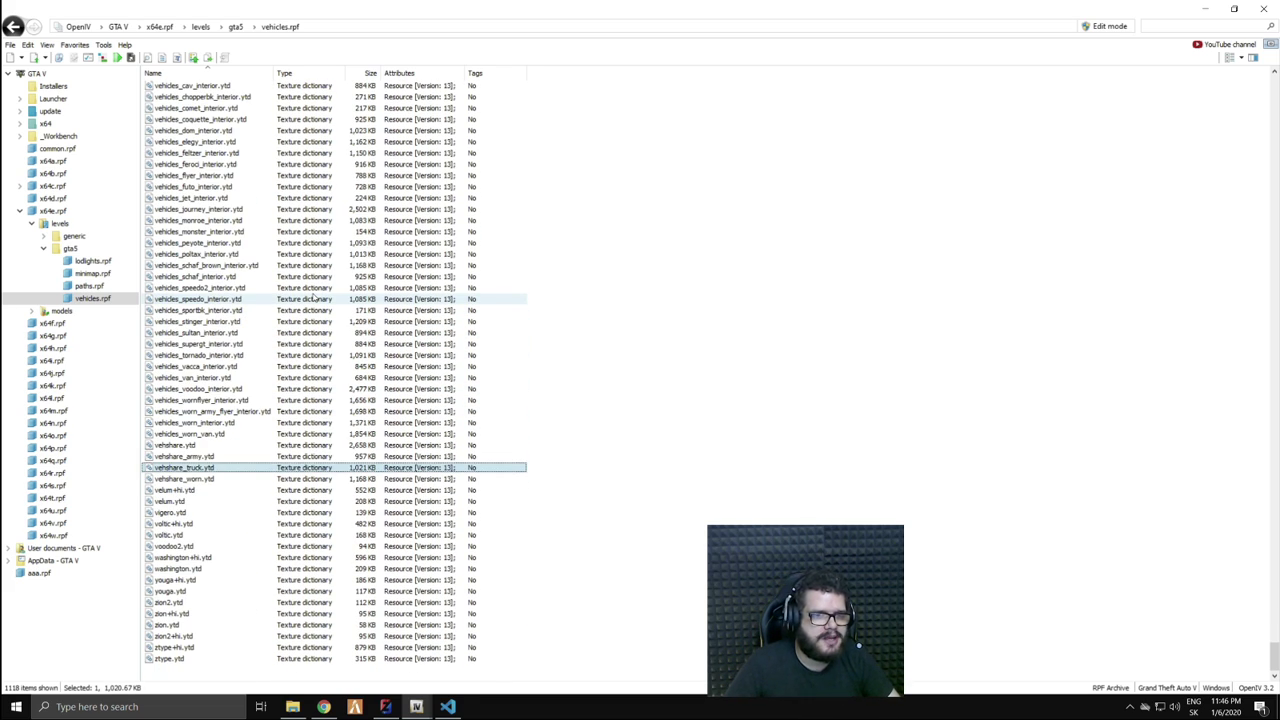
pyautogui.press('v')
pyautogui.press('v')
pyautogui.press('v')
pyautogui.press('v')
pyautogui.press('v')
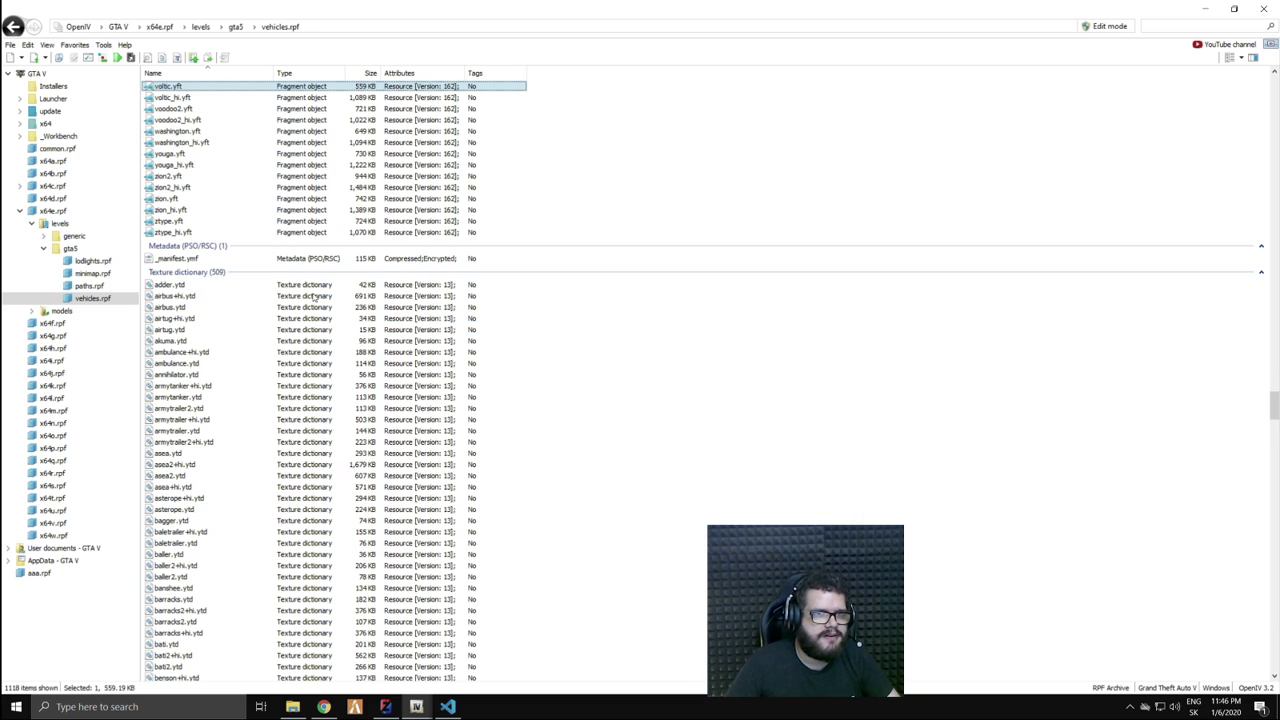
# - Preview voltic.yft and voltic_hi.yft in the model viewer, examining each car body, and close the viewer
pyautogui.doubleClick(170, 88)
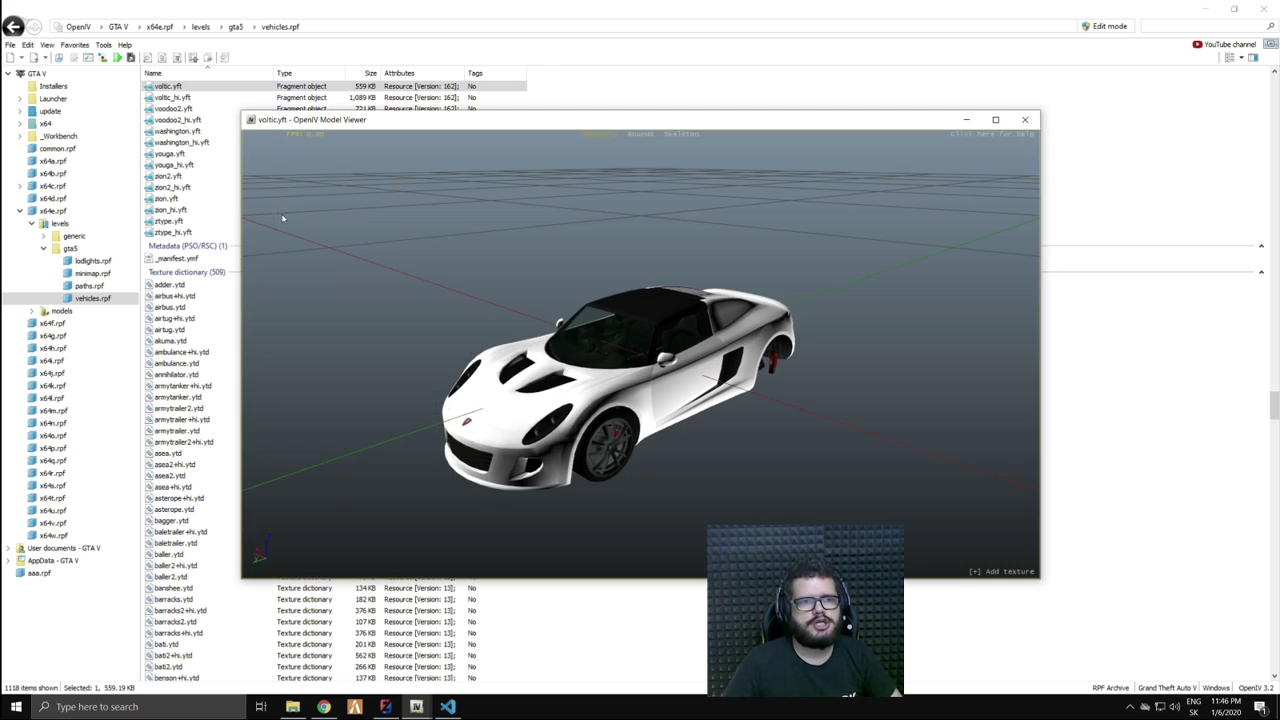
pyautogui.moveTo(281, 213); pyautogui.dragTo(886, 381)
pyautogui.click(1024, 119)
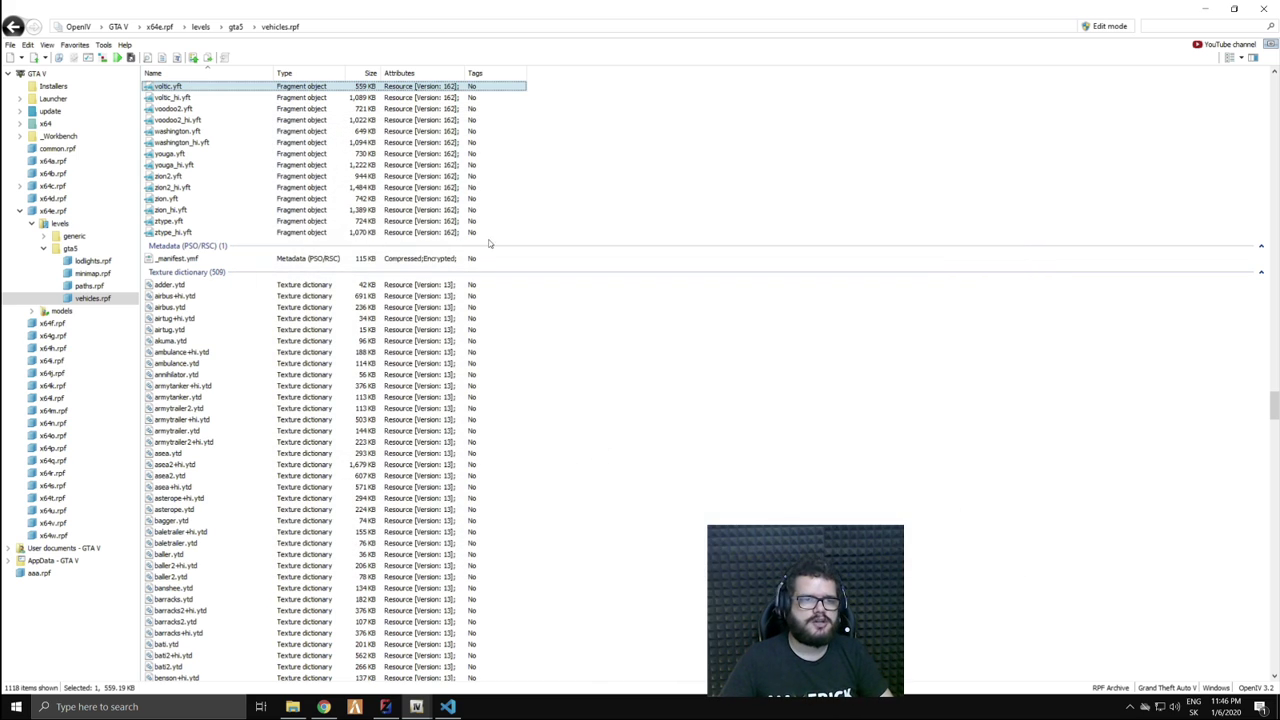
pyautogui.doubleClick(268, 98)
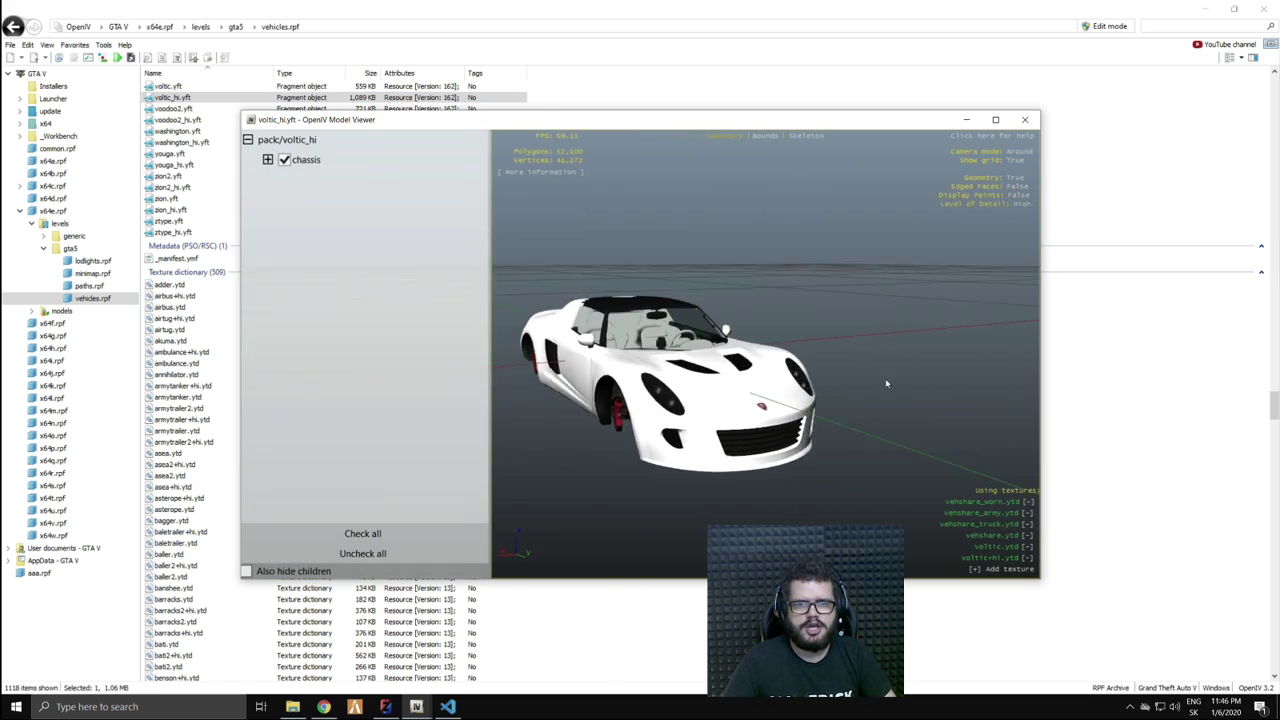
pyautogui.moveTo(885, 383); pyautogui.dragTo(858, 390)
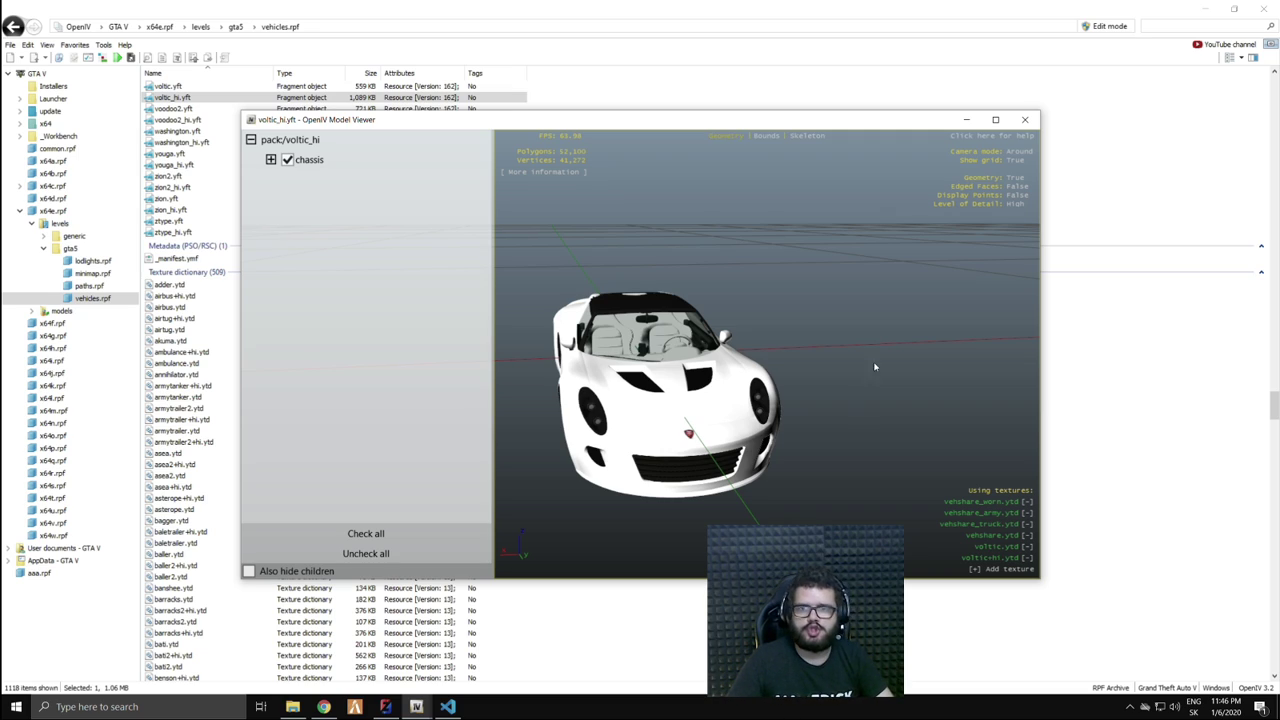
pyautogui.click(1025, 119)
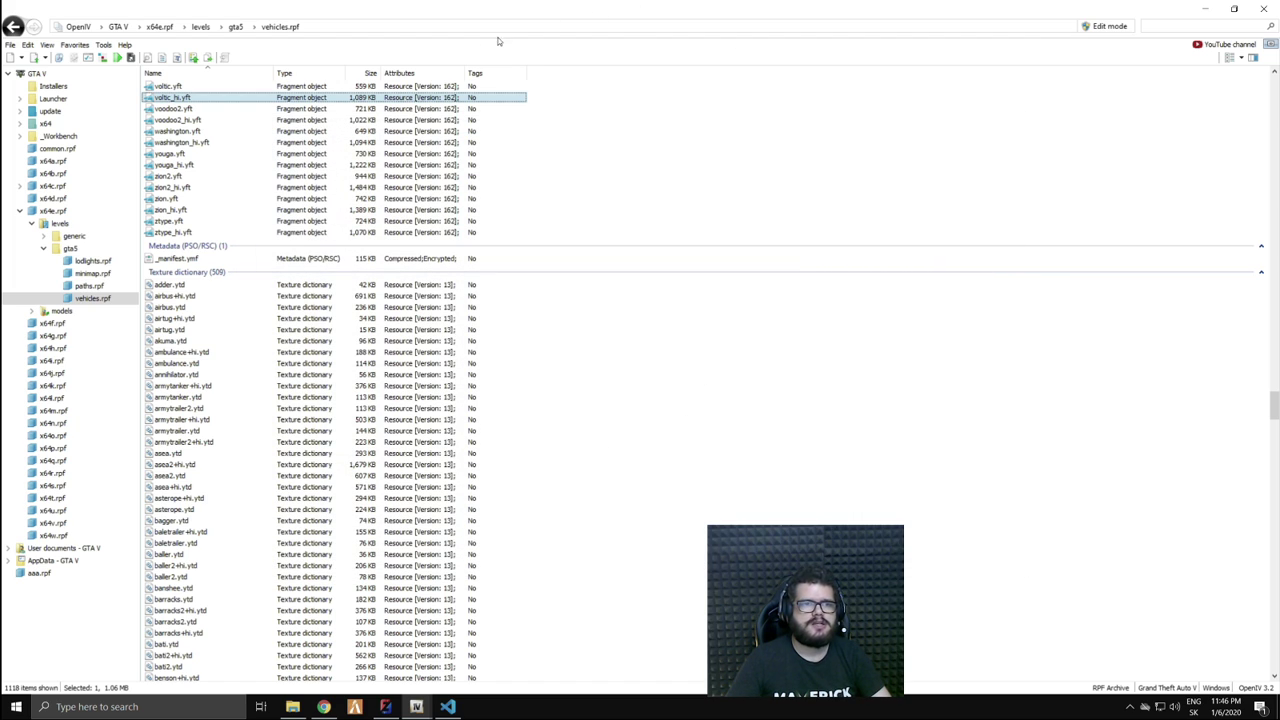
# - Restore OpenIV to a smaller window beside the desktop files and extract voltic.yft and voltic_hi.yft to the desktop
pyautogui.moveTo(444, 18); pyautogui.dragTo(840, 149)
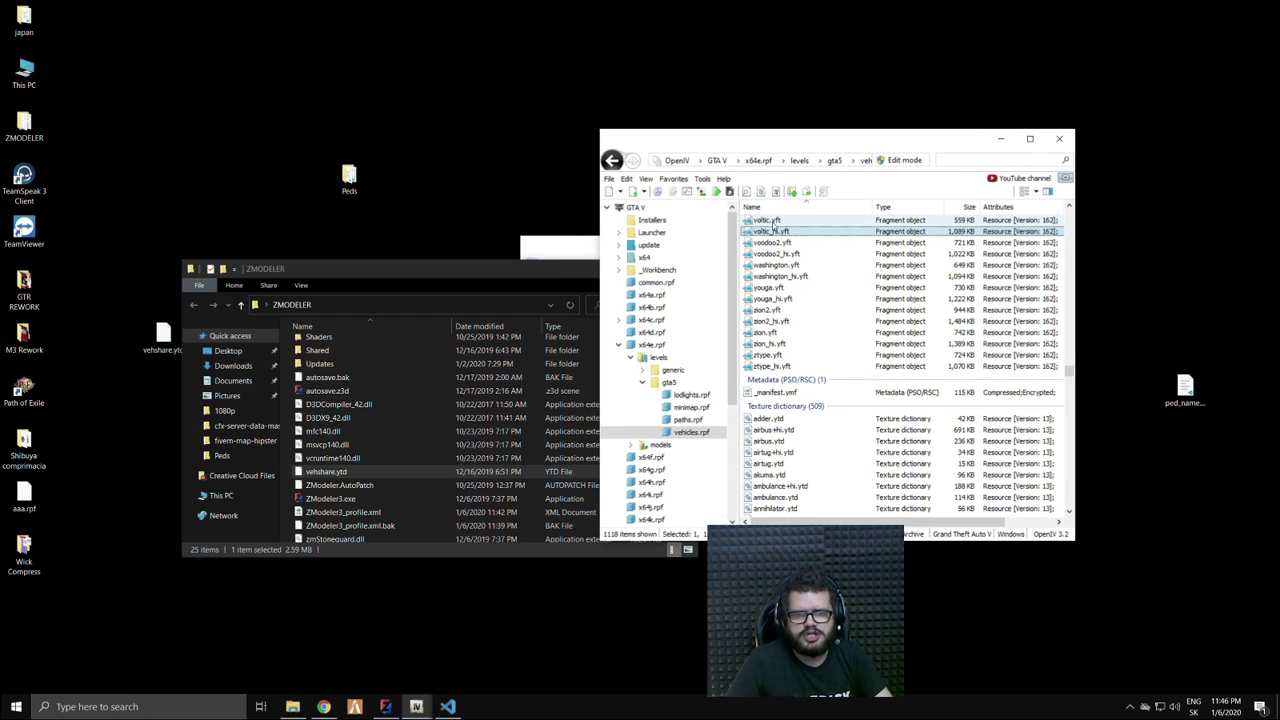
pyautogui.keyDown('shift'); pyautogui.click(770, 220); pyautogui.keyUp('shift')
pyautogui.moveTo(762, 226); pyautogui.dragTo(396, 143)
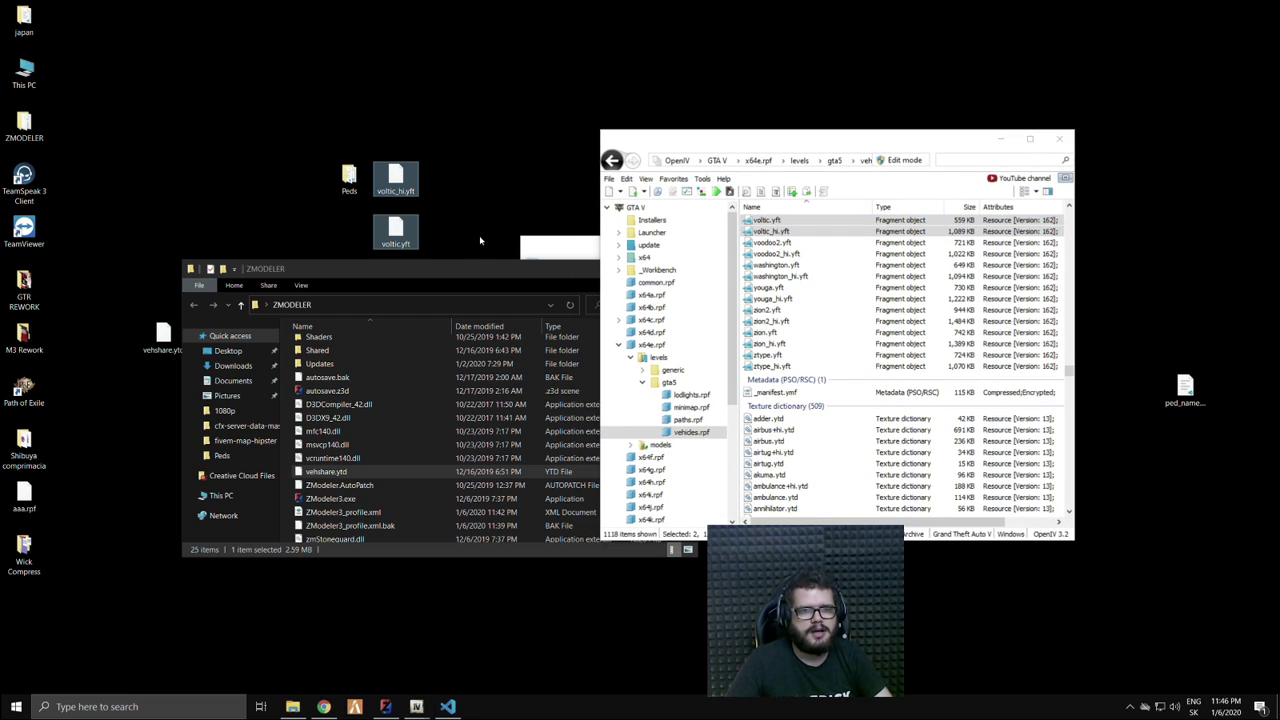
# - Find the texture dictionary voltic.ytd in vehicles.rpf and extract it to the desktop beside voltic_hi.yft
pyautogui.click(813, 233)
pyautogui.write('voodoo2.ytd')
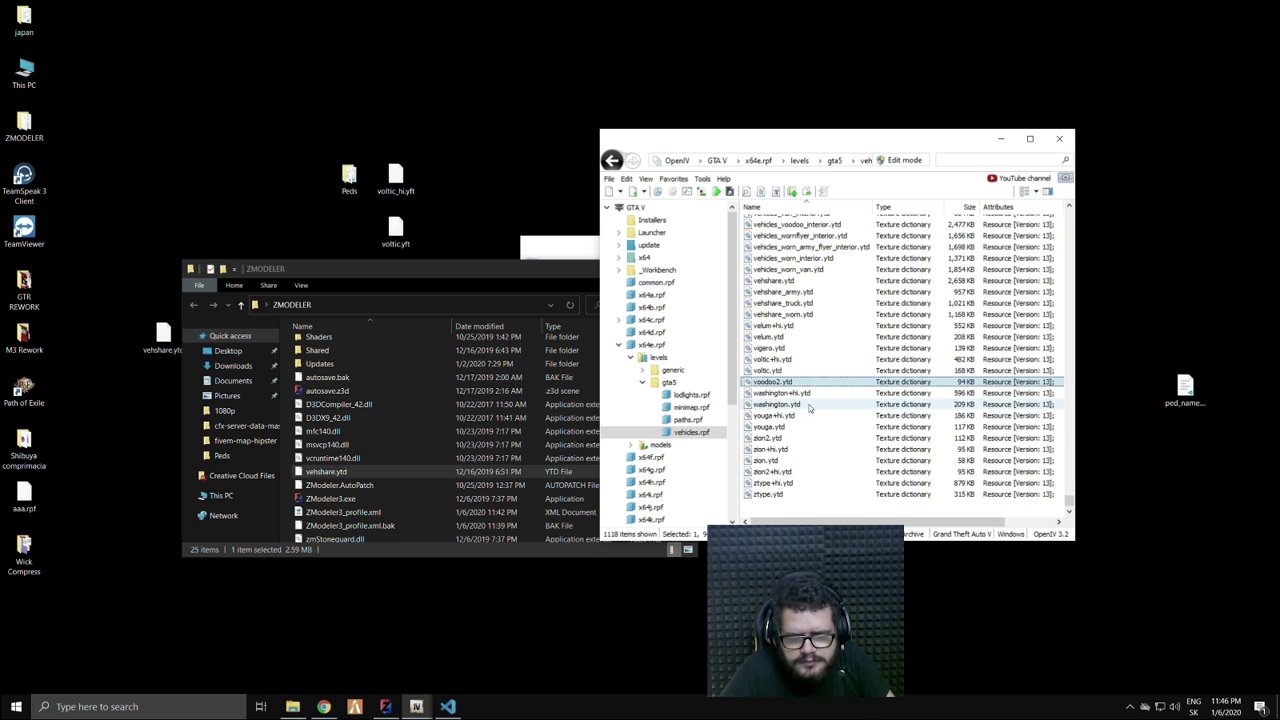
pyautogui.write('voodoo2_hi')
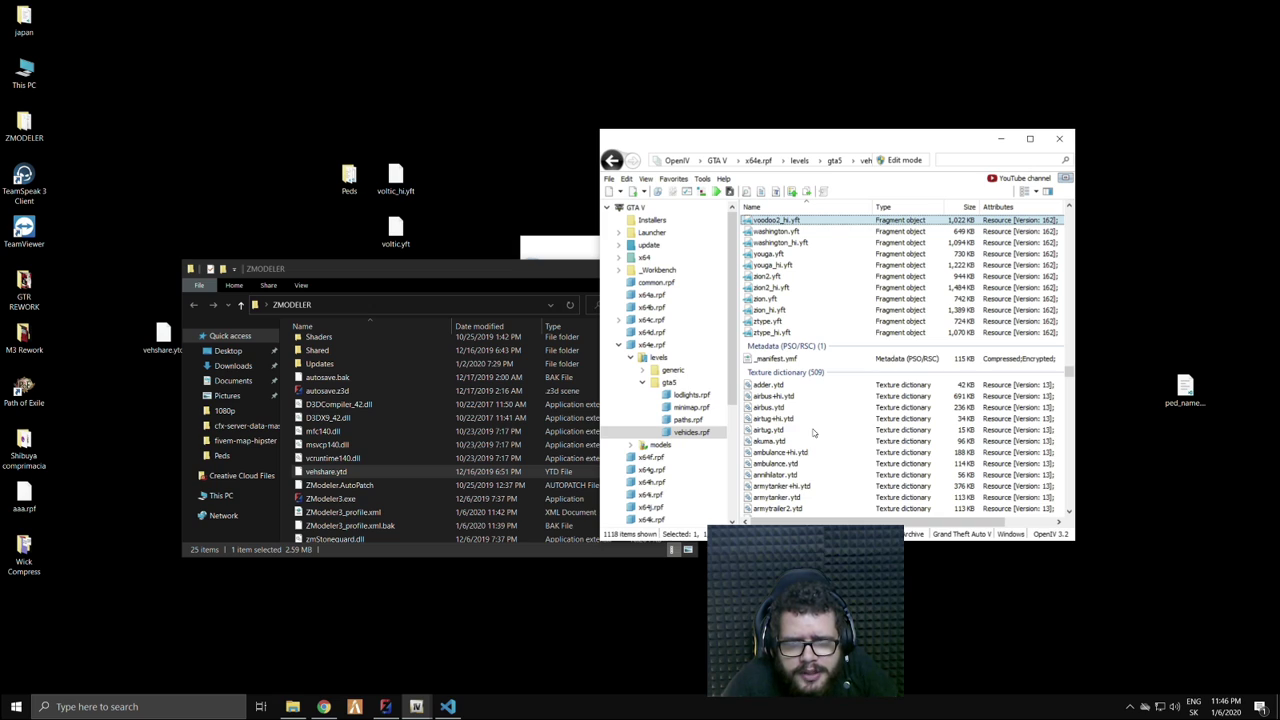
pyautogui.write('v')
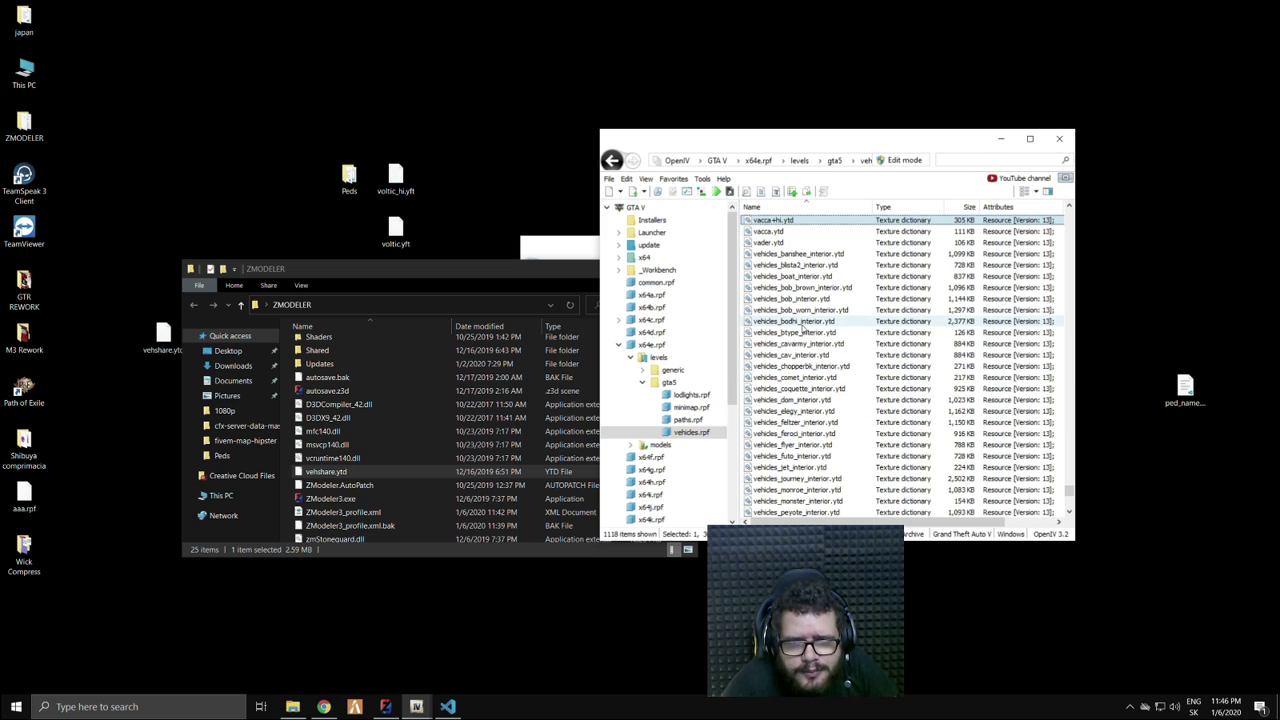
pyautogui.scroll(1, 808, 325)
pyautogui.write('v')
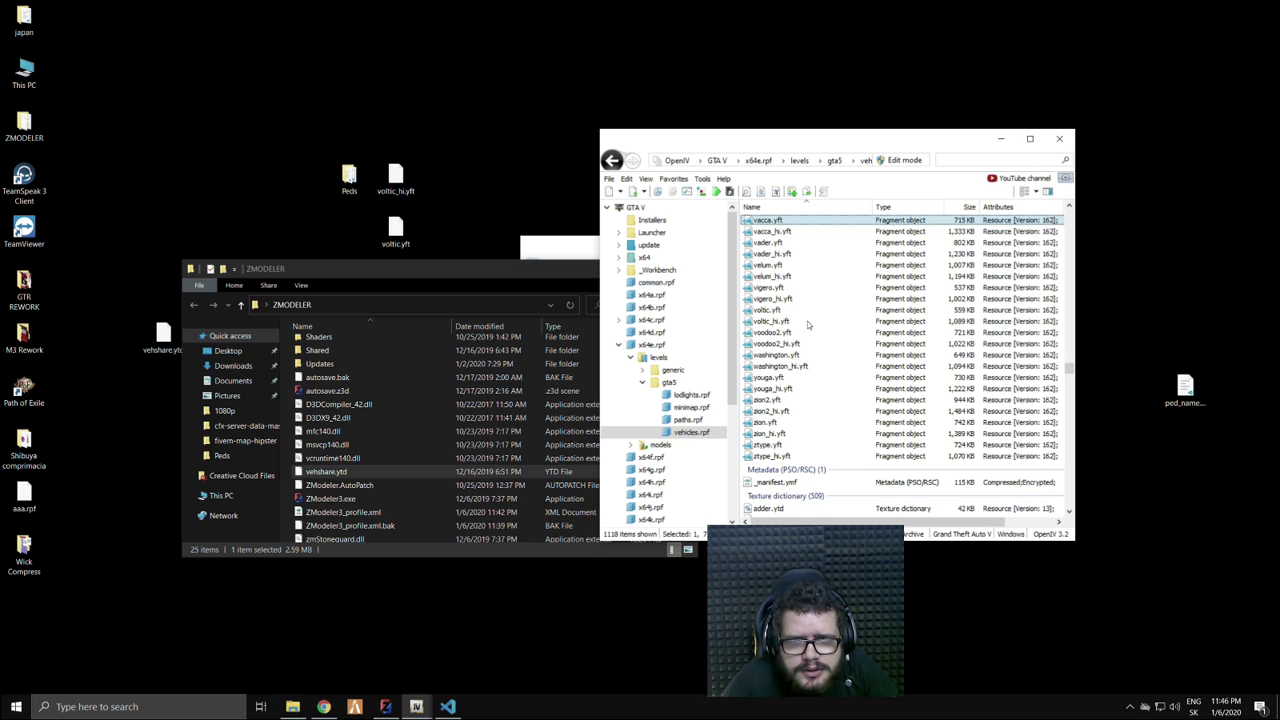
pyautogui.write('vv')
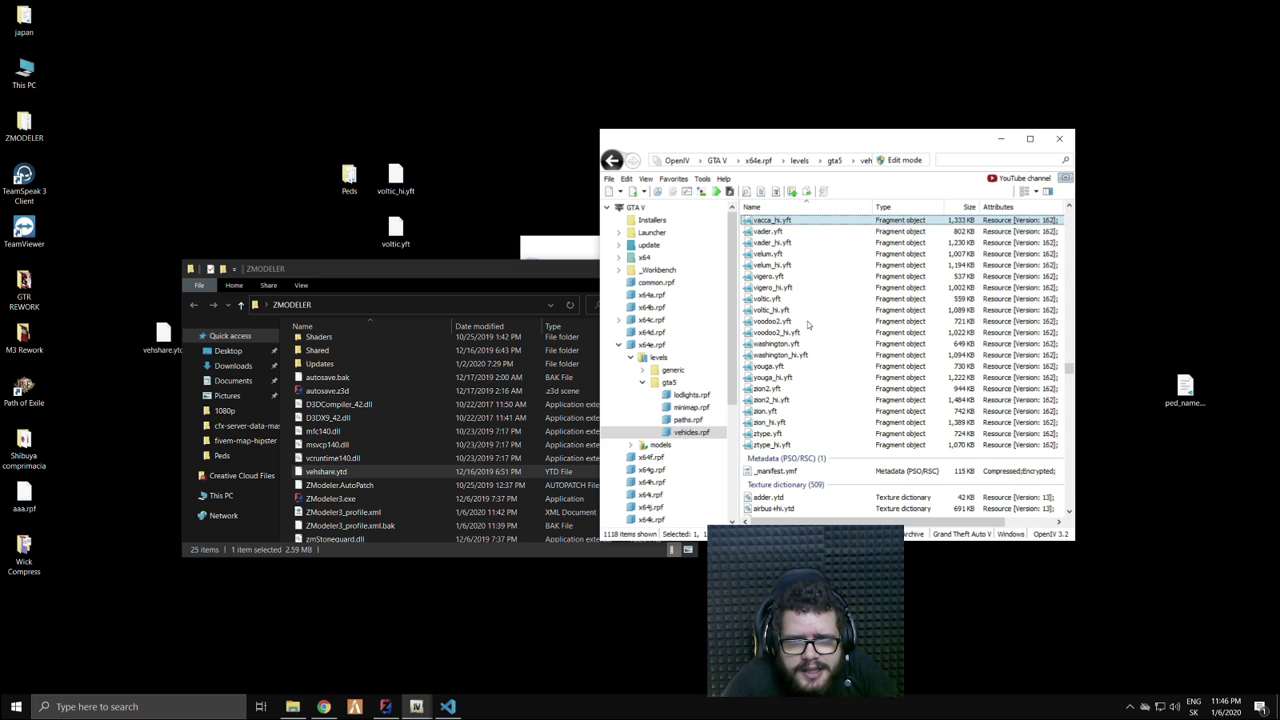
pyautogui.write('vv')
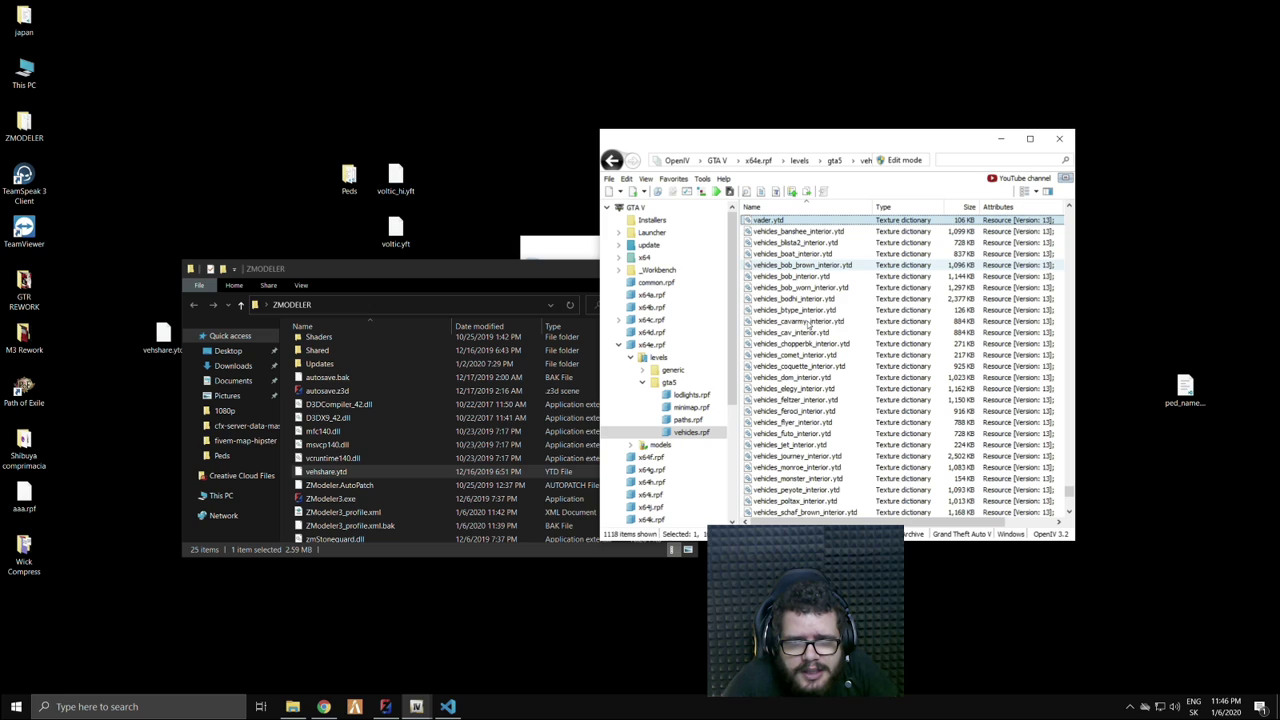
pyautogui.scroll(1, 802, 262)
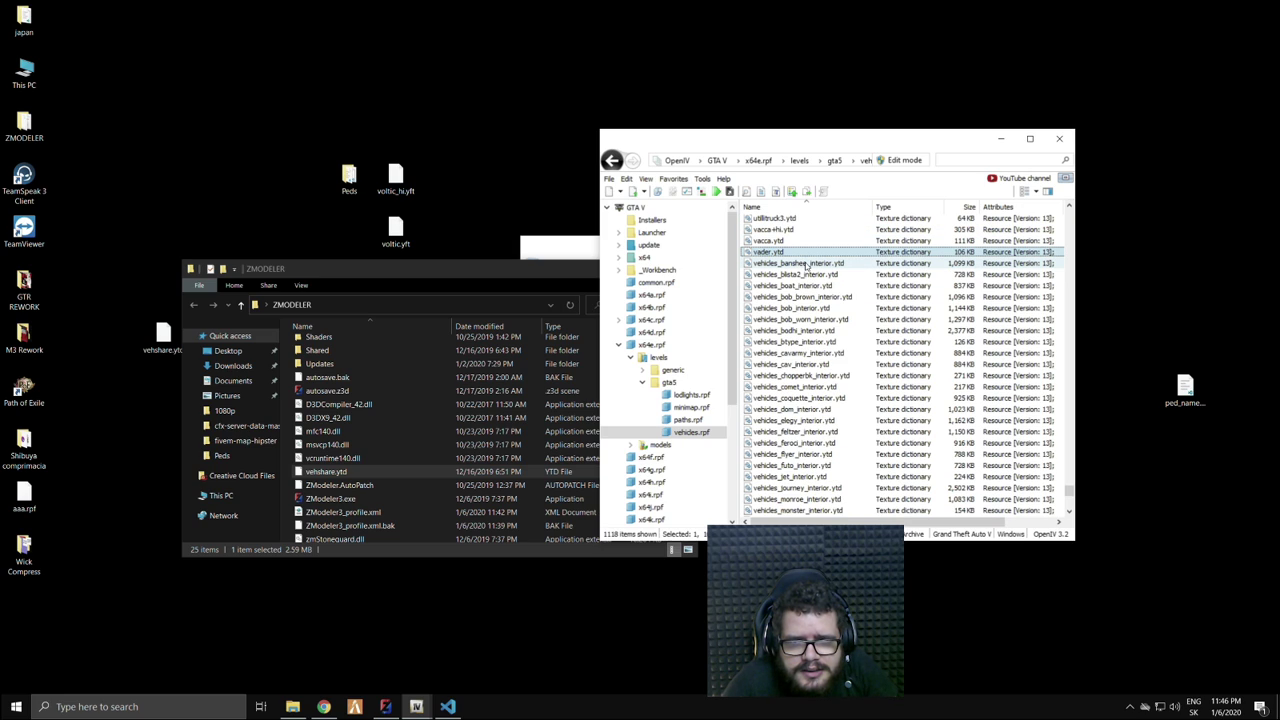
pyautogui.scroll(-12, 806, 267)
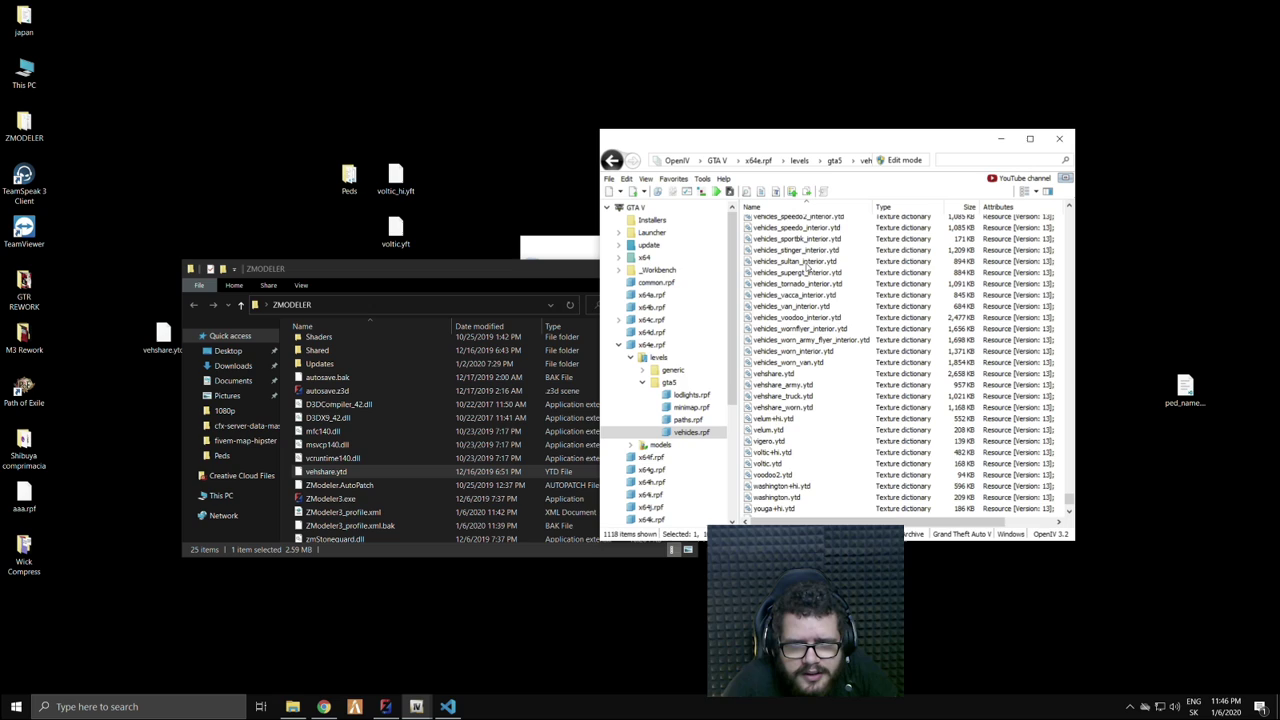
pyautogui.scroll(-2, 788, 427)
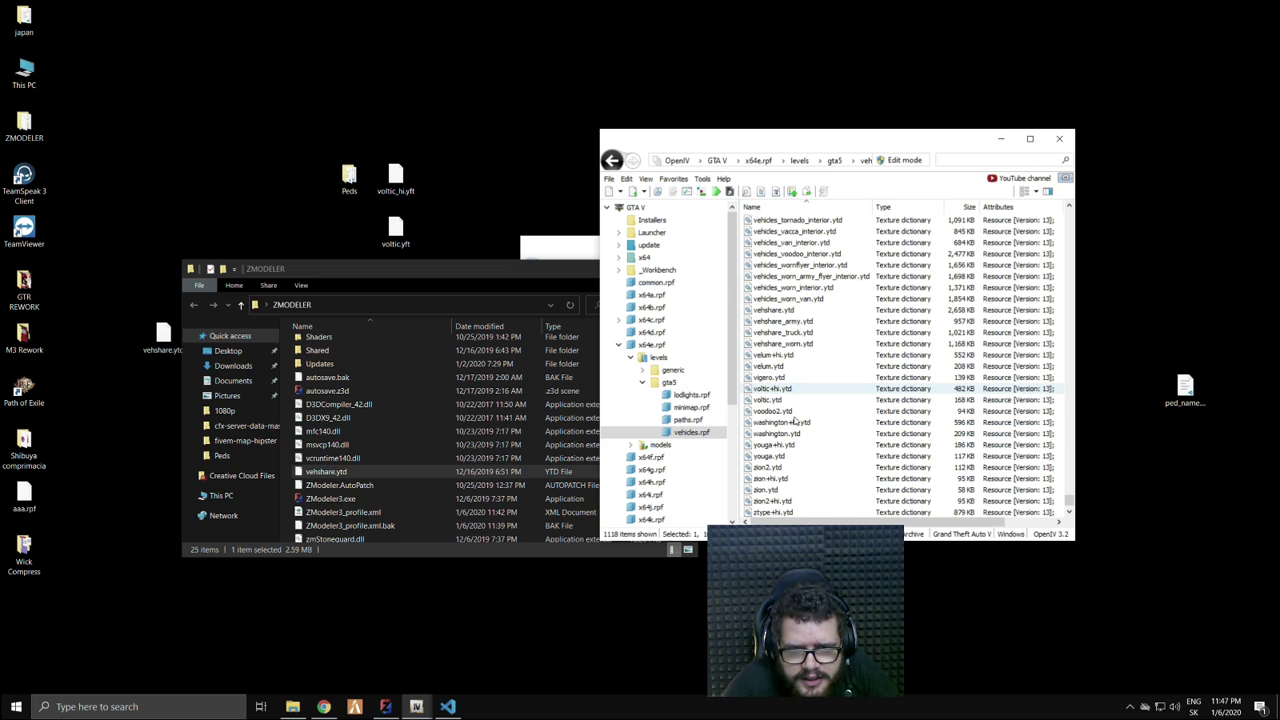
pyautogui.click(790, 400)
pyautogui.moveTo(790, 400); pyautogui.dragTo(443, 188)
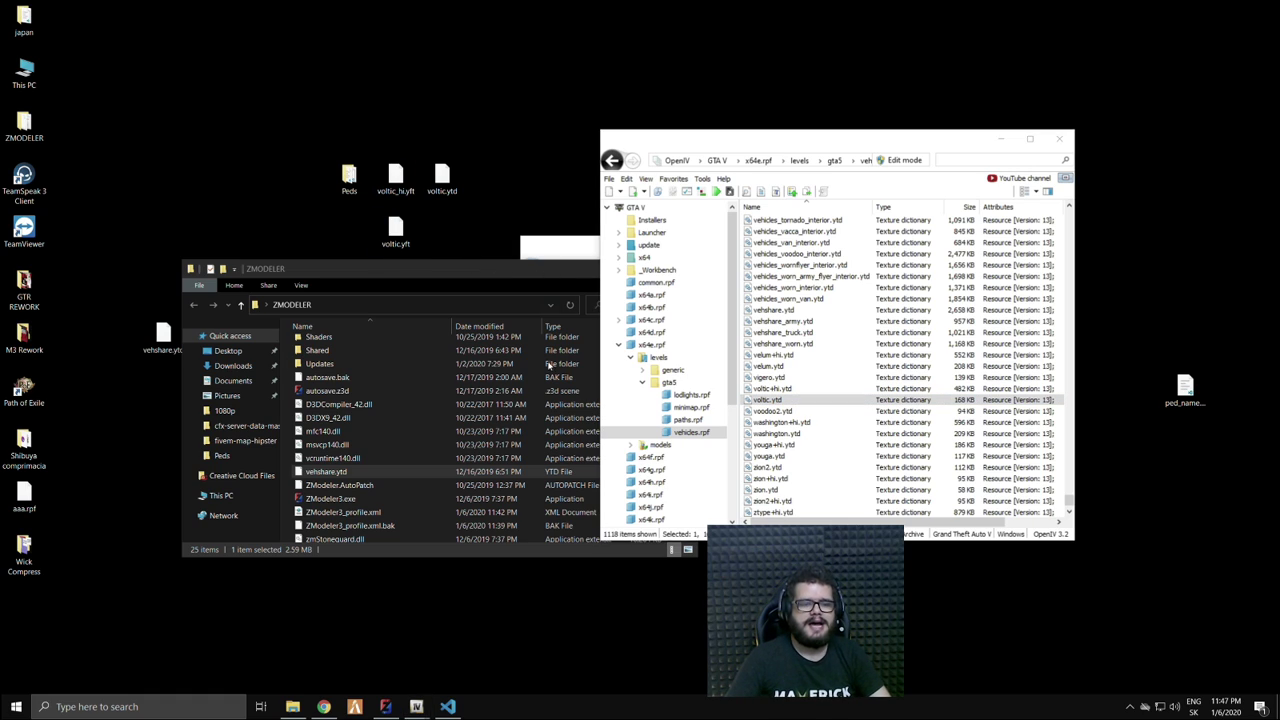
# - Move the ZMODELER folder window lower, clear of the extracted voltic files on the desktop
pyautogui.click(463, 269)
pyautogui.moveTo(463, 269); pyautogui.dragTo(461, 409)
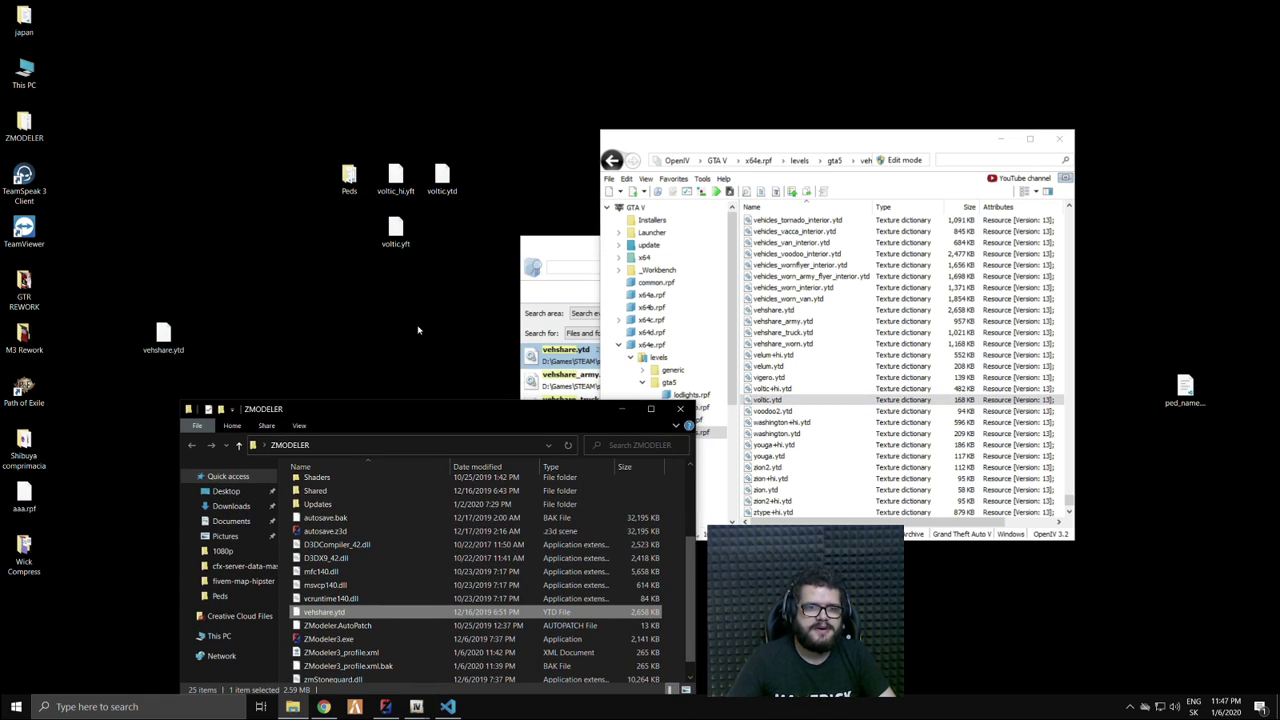
pyautogui.moveTo(413, 276); pyautogui.dragTo(390, 150)
pyautogui.click(442, 178)
pyautogui.click(475, 216)
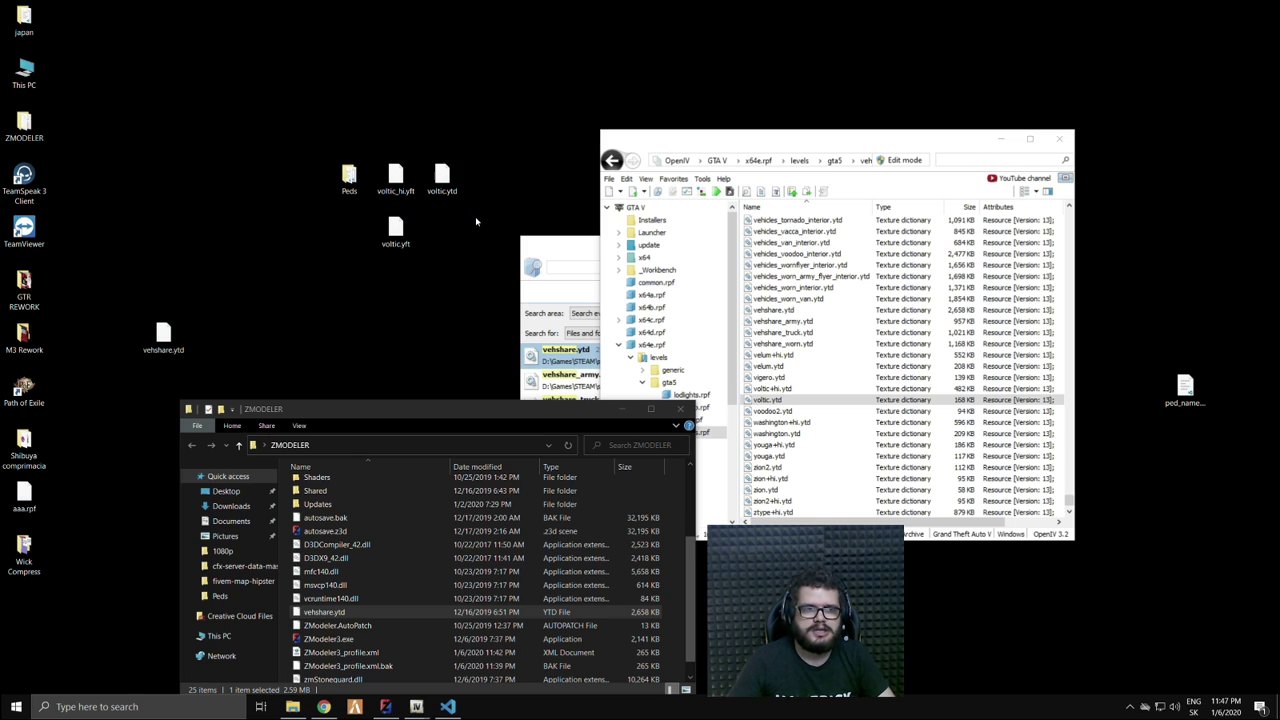
# - Switch to ZModeler, start an import and choose voltic_hi.yft from the Desktop folder as the file
pyautogui.click(163, 338)
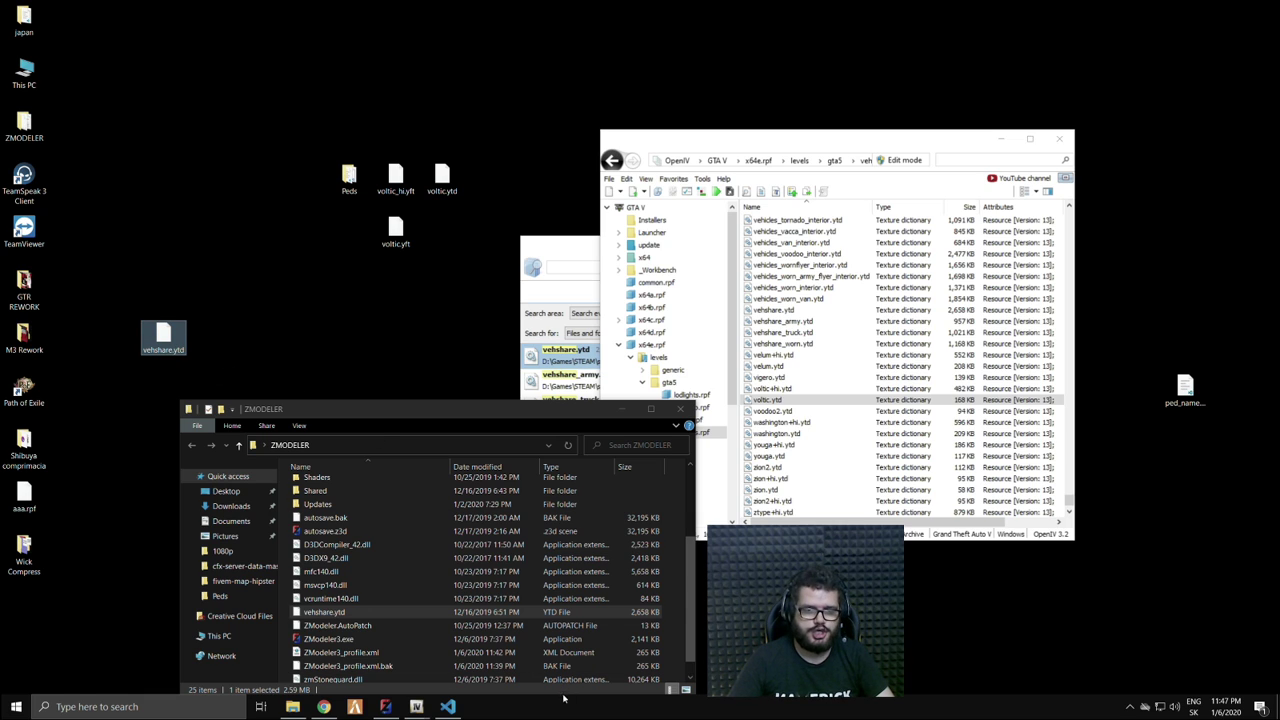
pyautogui.click(384, 707)
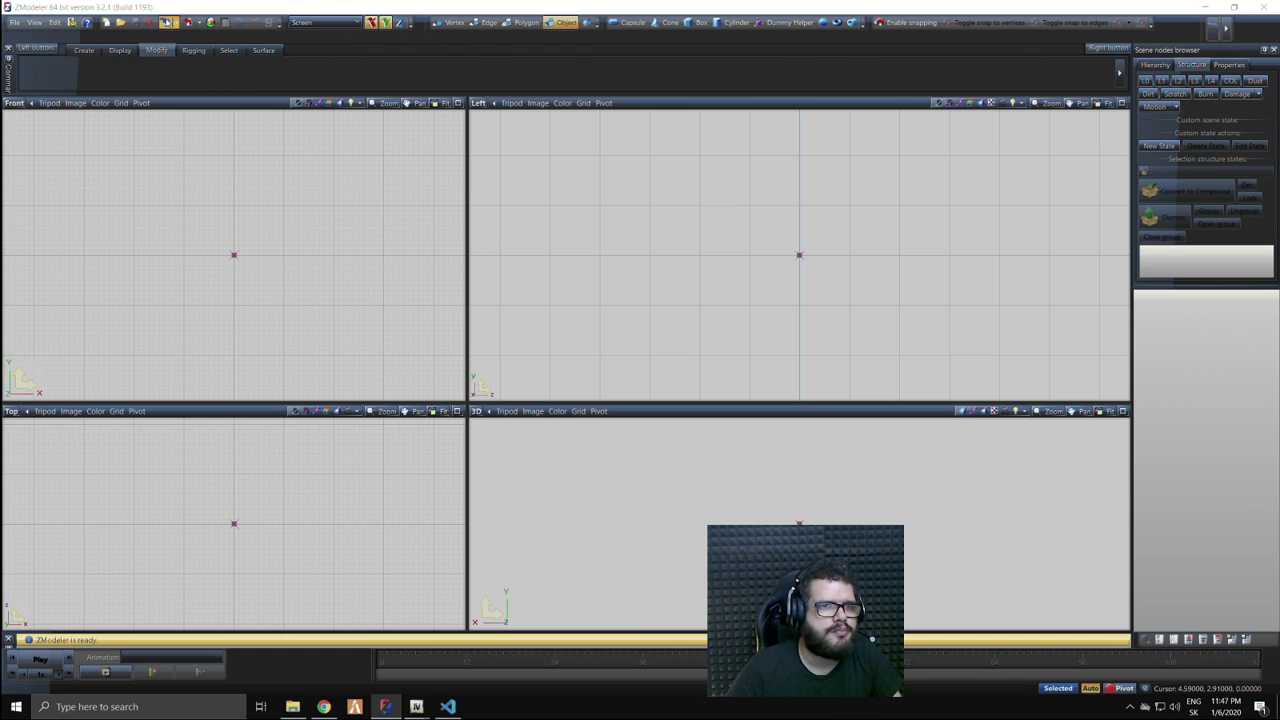
pyautogui.click(166, 22)
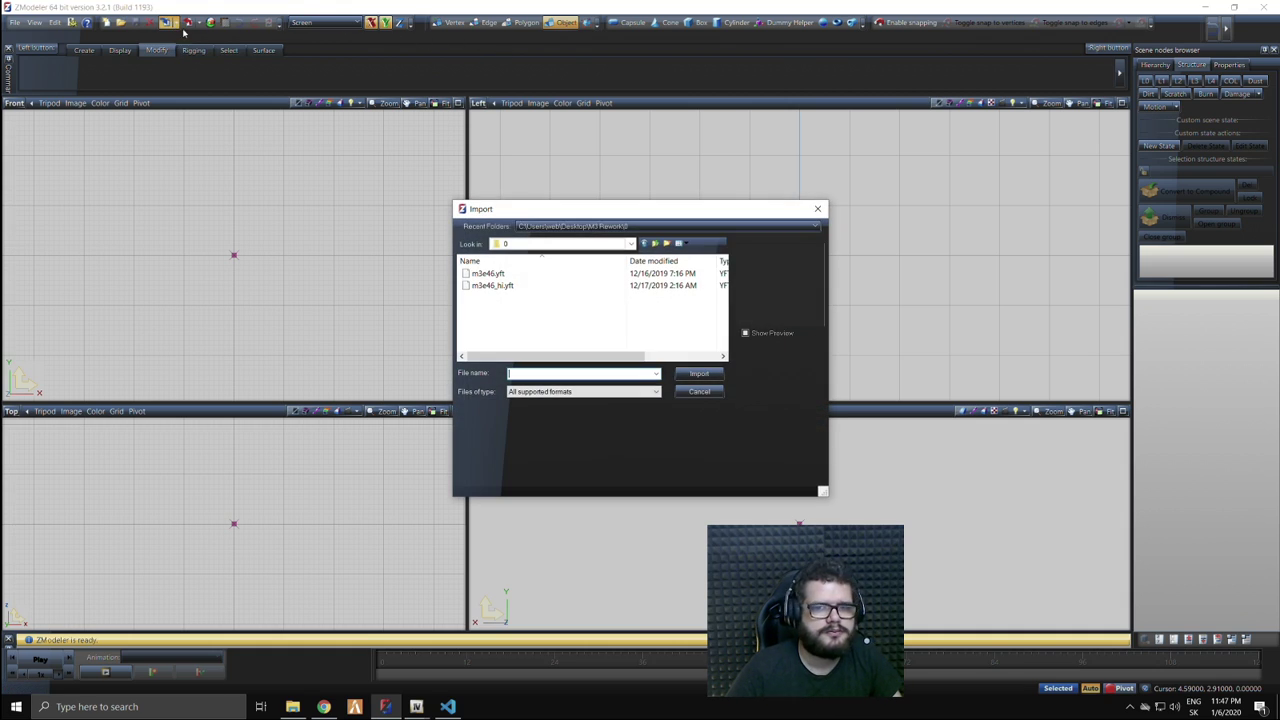
pyautogui.click(655, 245)
pyautogui.click(655, 245)
pyautogui.scroll(-5, 628, 287)
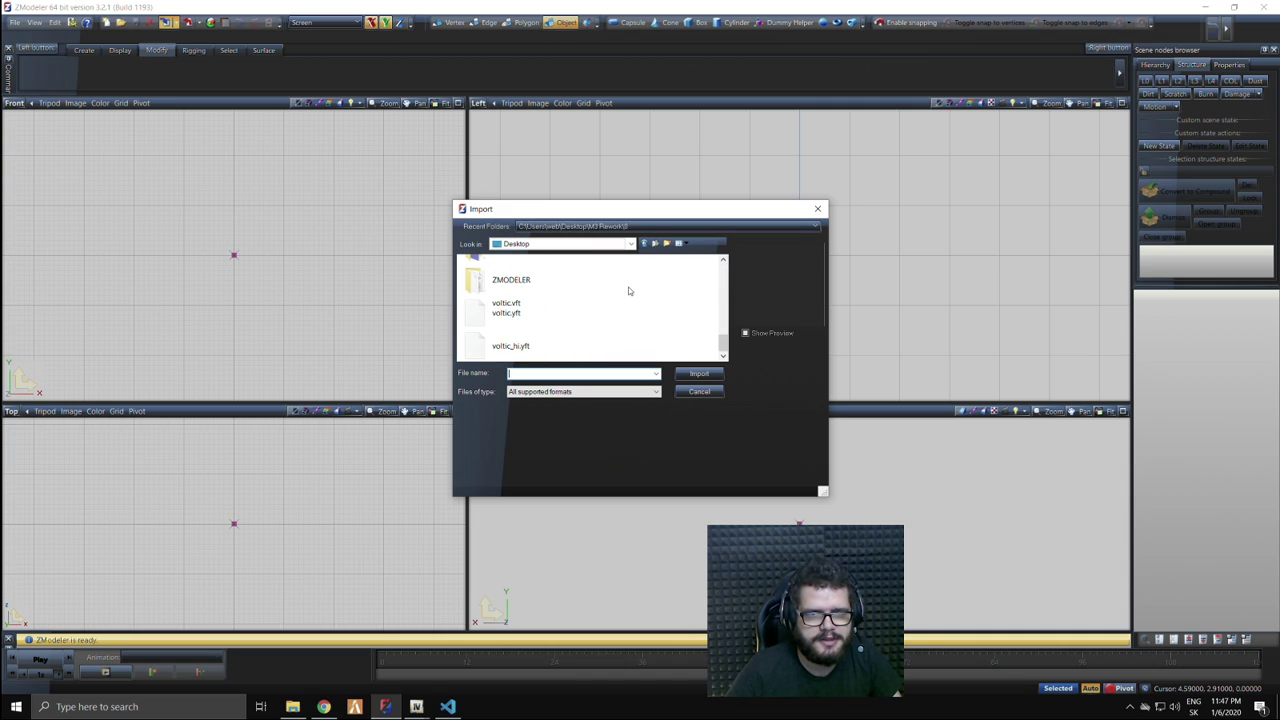
pyautogui.click(565, 343)
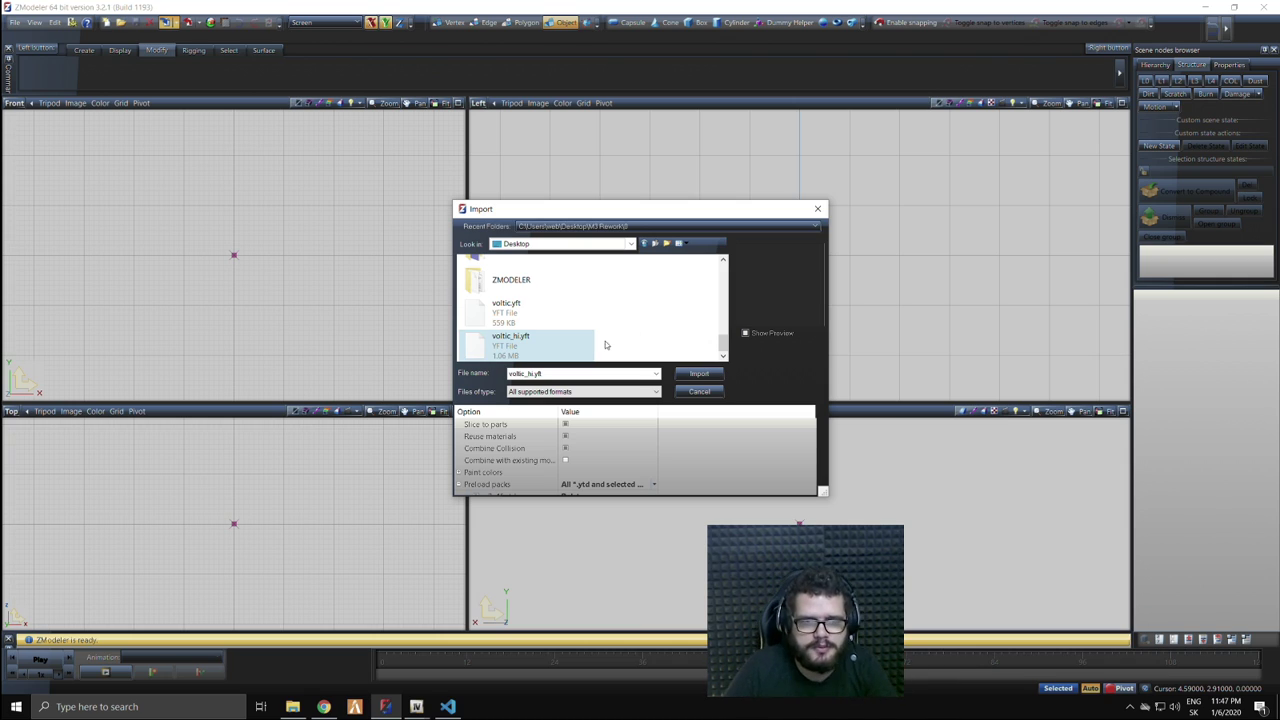
# - Remove the old m3e46.ytd and vehshare.ytd texture packs from the import's preload packs and review the remaining import options
pyautogui.scroll(-1, 644, 468)
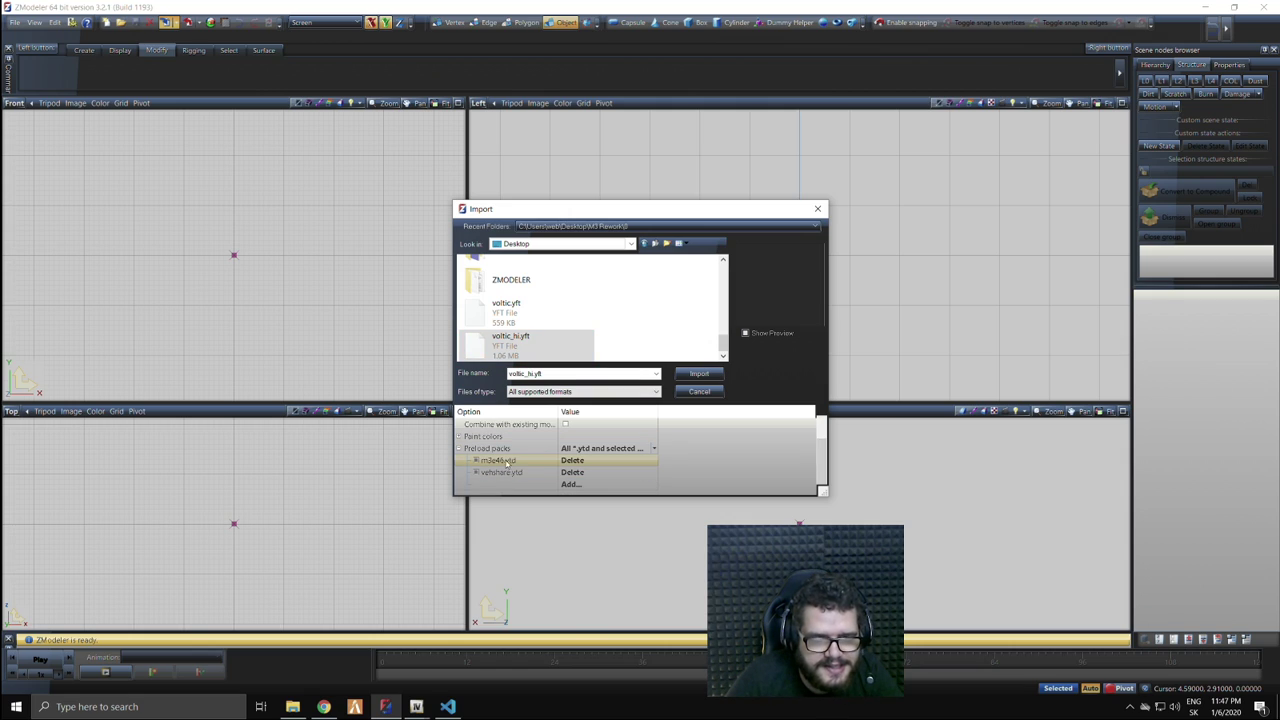
pyautogui.click(572, 460)
pyautogui.click(574, 472)
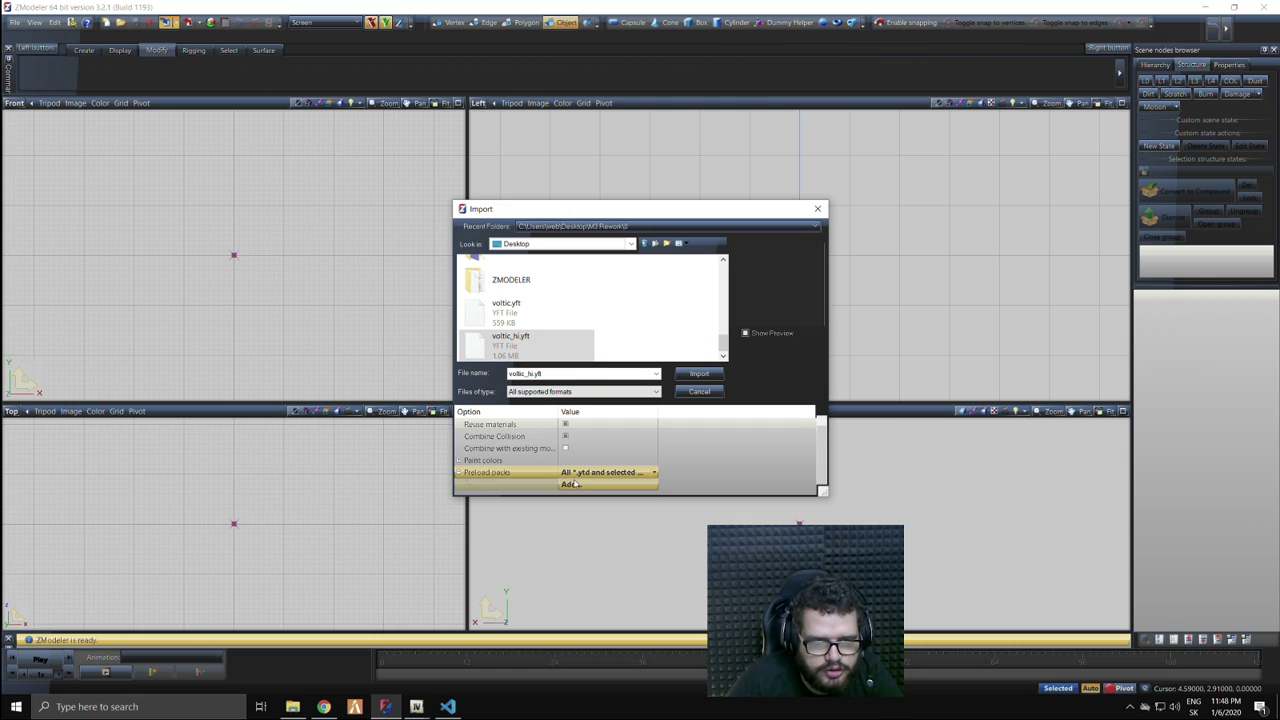
pyautogui.scroll(1, 540, 474)
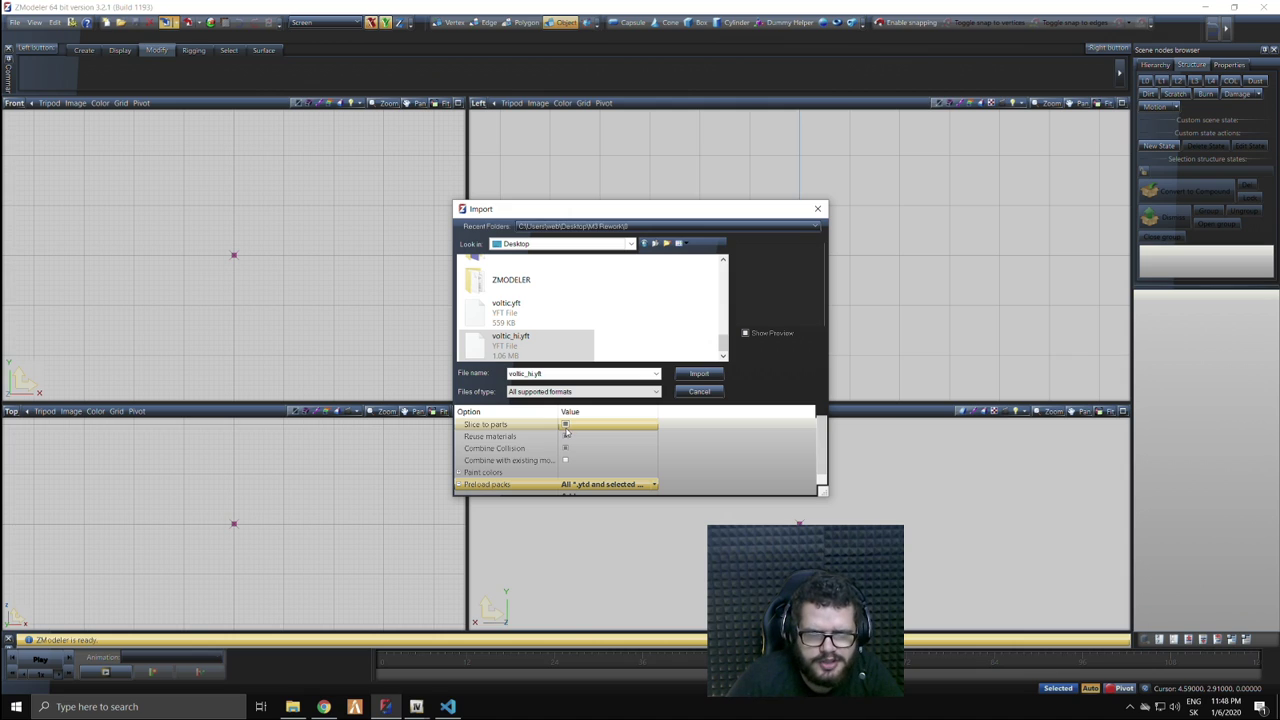
pyautogui.click(566, 437)
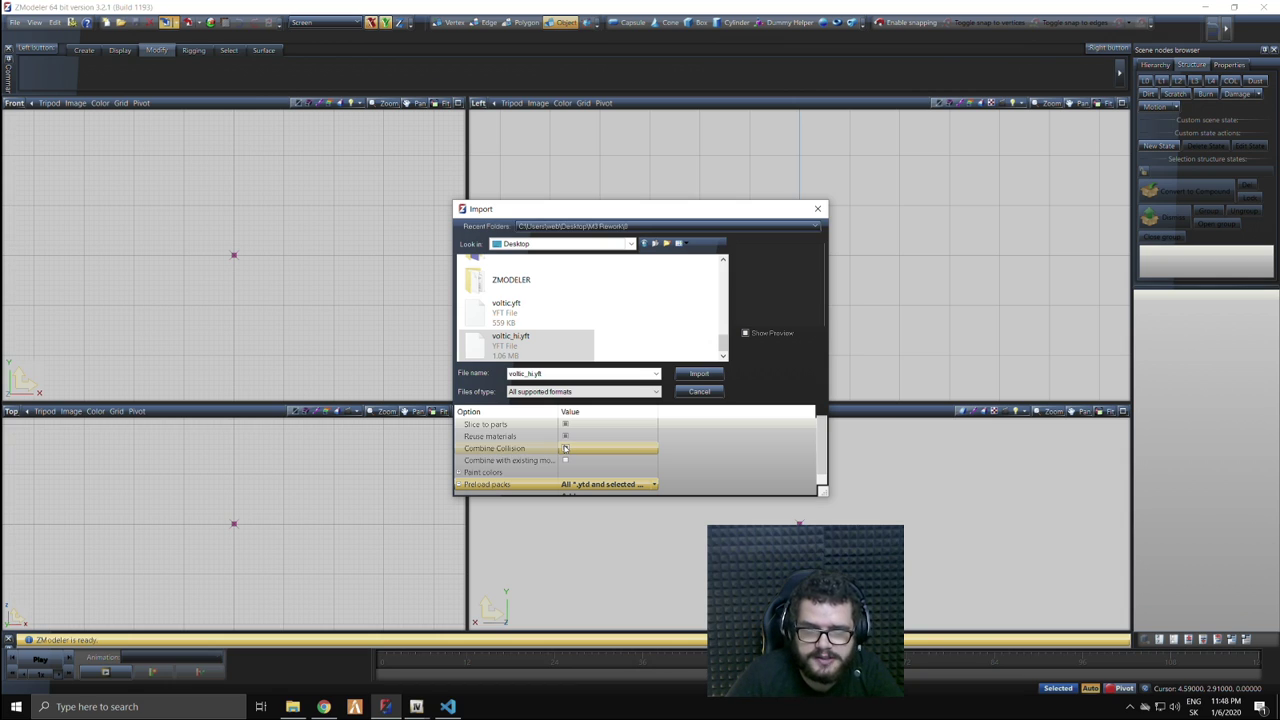
# - Add vehshare.ytd from the ZMODELER folder to the import's preload packs
pyautogui.scroll(-1, 513, 425)
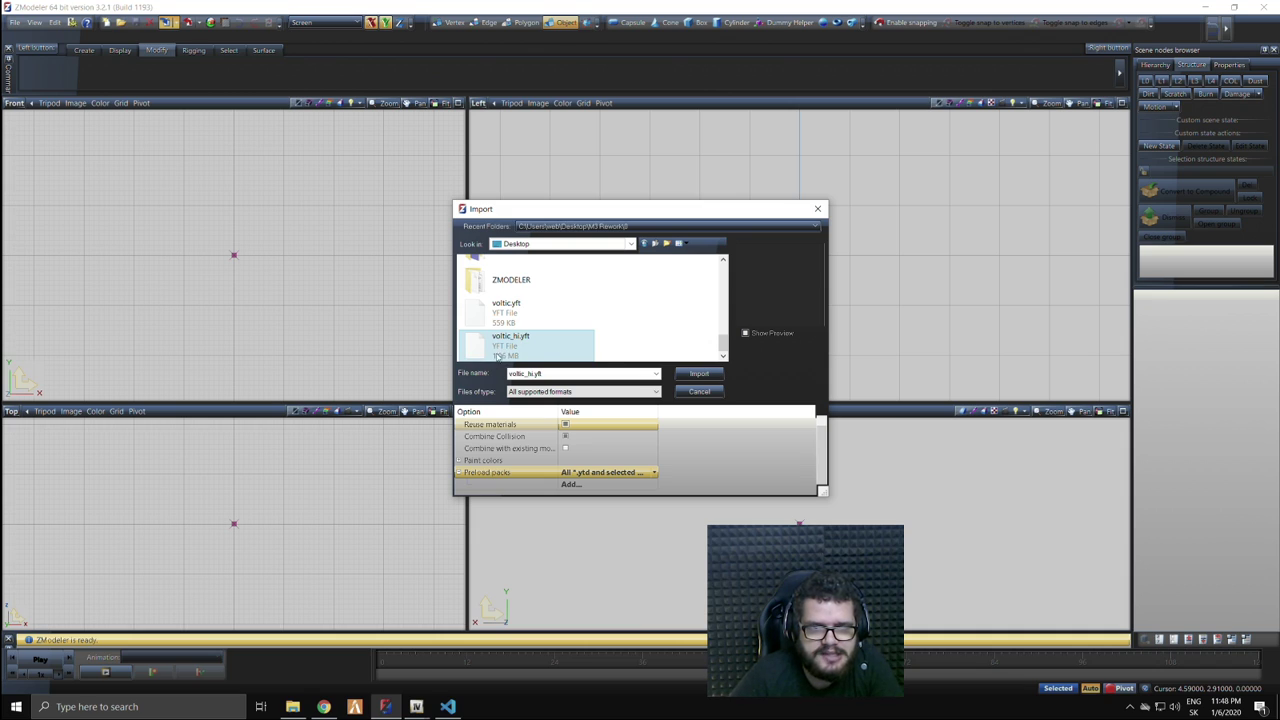
pyautogui.click(570, 485)
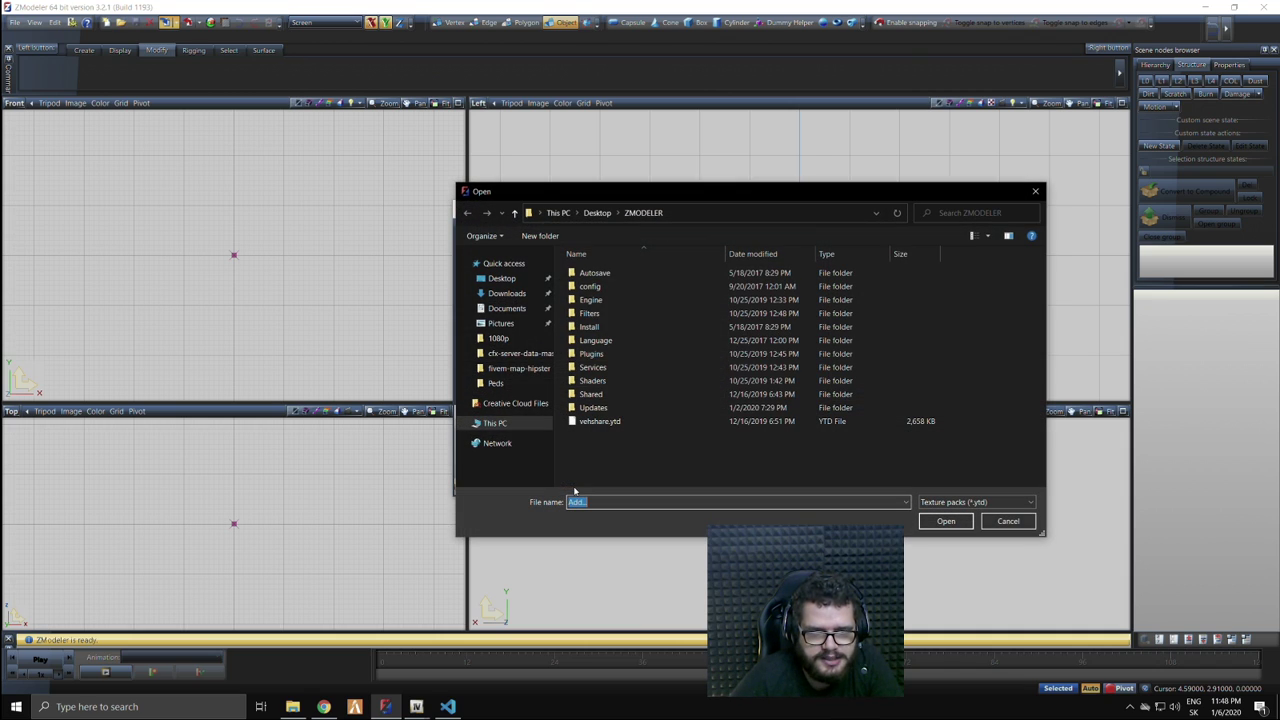
pyautogui.doubleClick(599, 421)
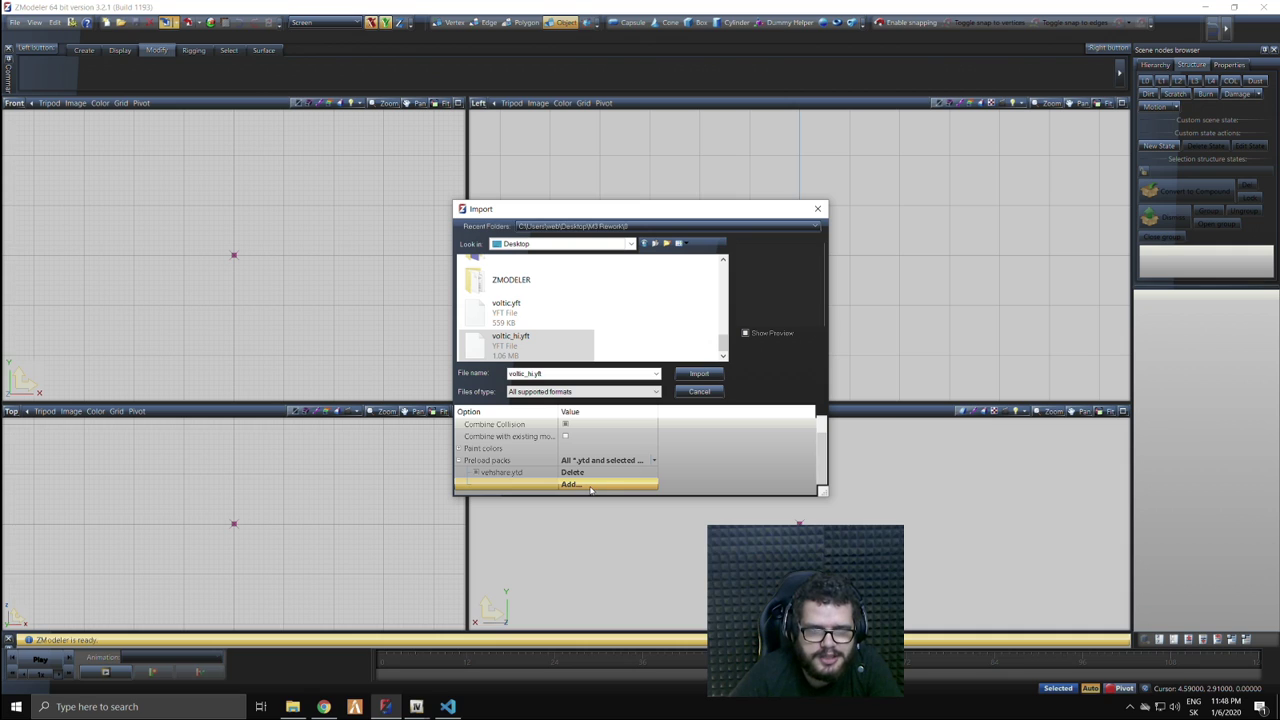
# - Add the car's own texture pack, voltic.ytd from the Desktop, to the import's preload packs
pyautogui.click(578, 493)
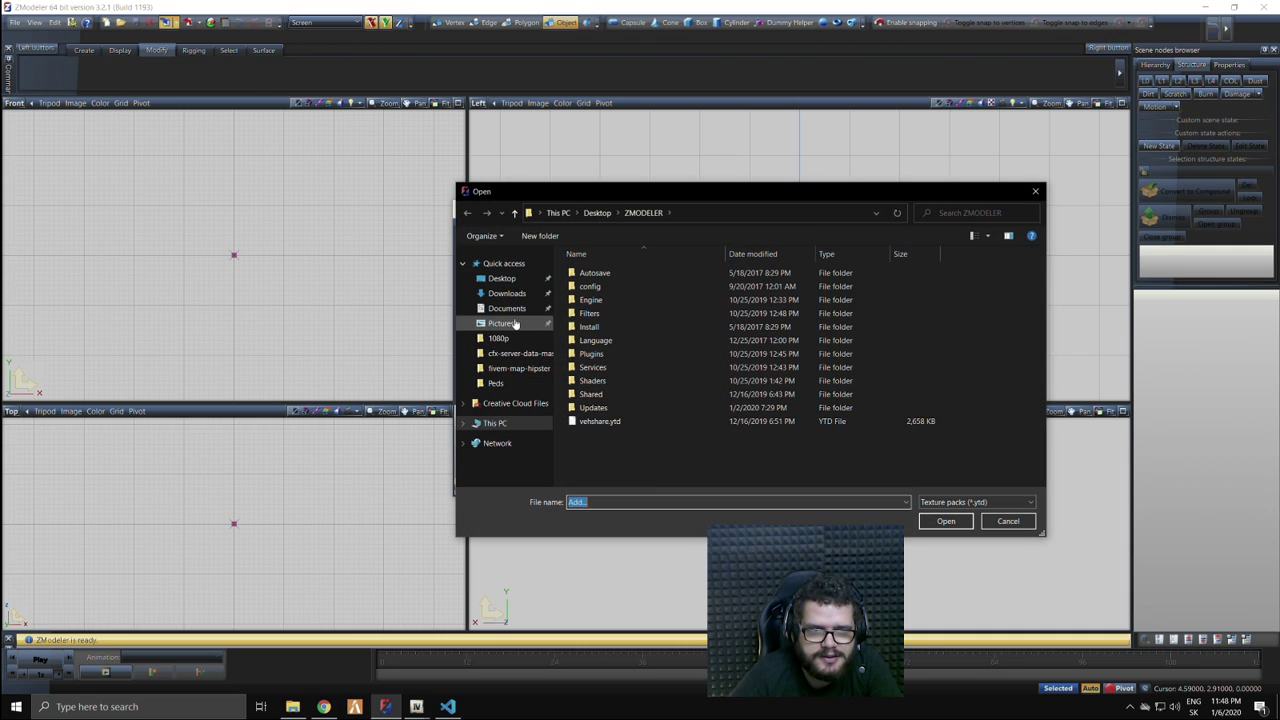
pyautogui.click(506, 280)
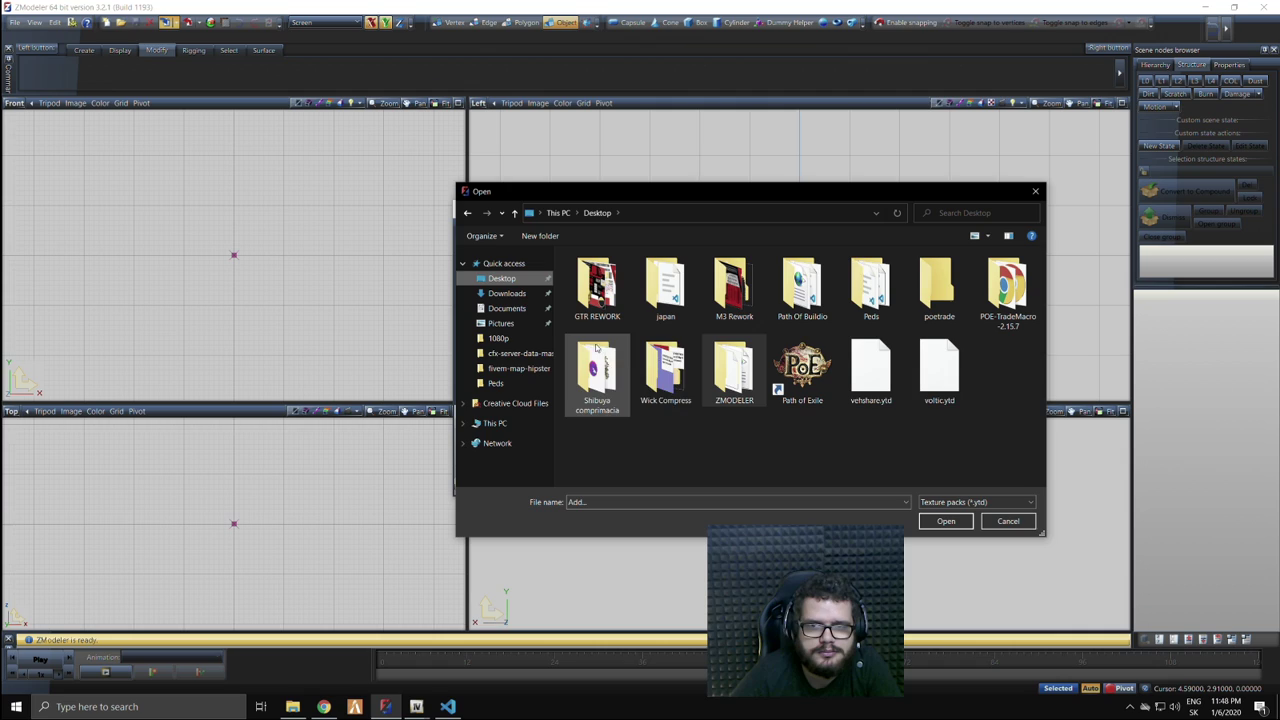
pyautogui.click(939, 372)
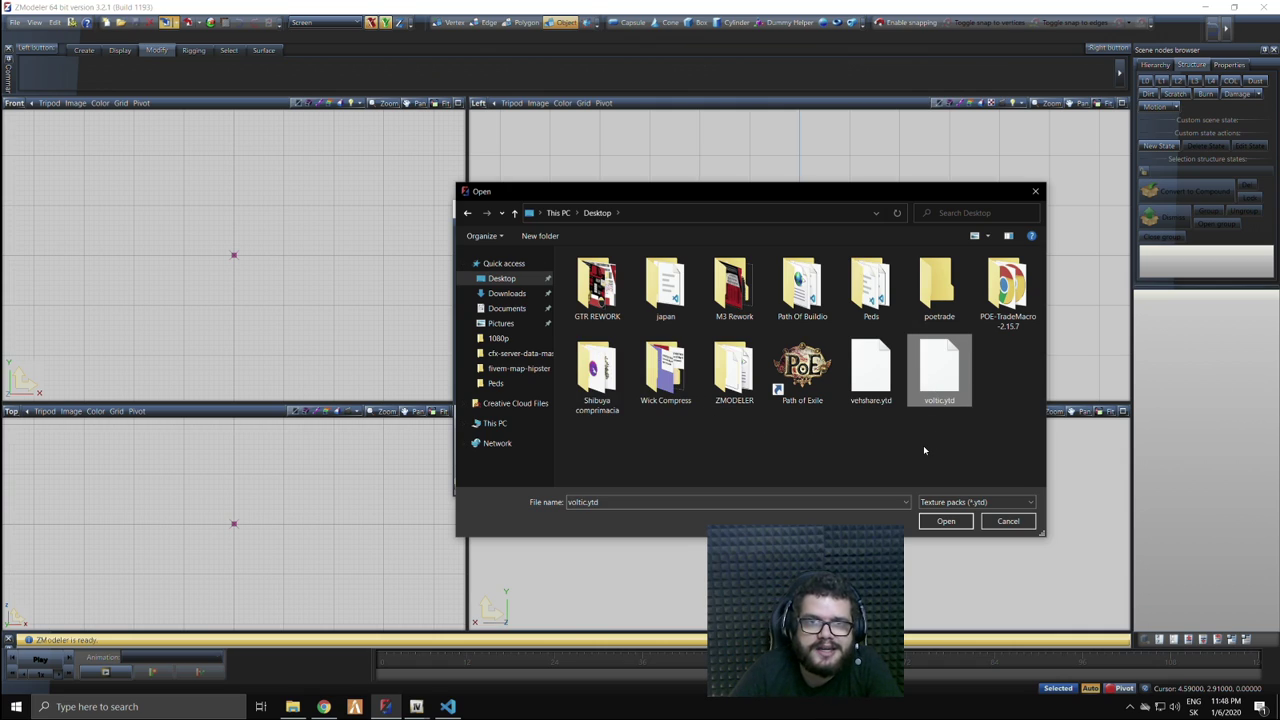
pyautogui.click(943, 520)
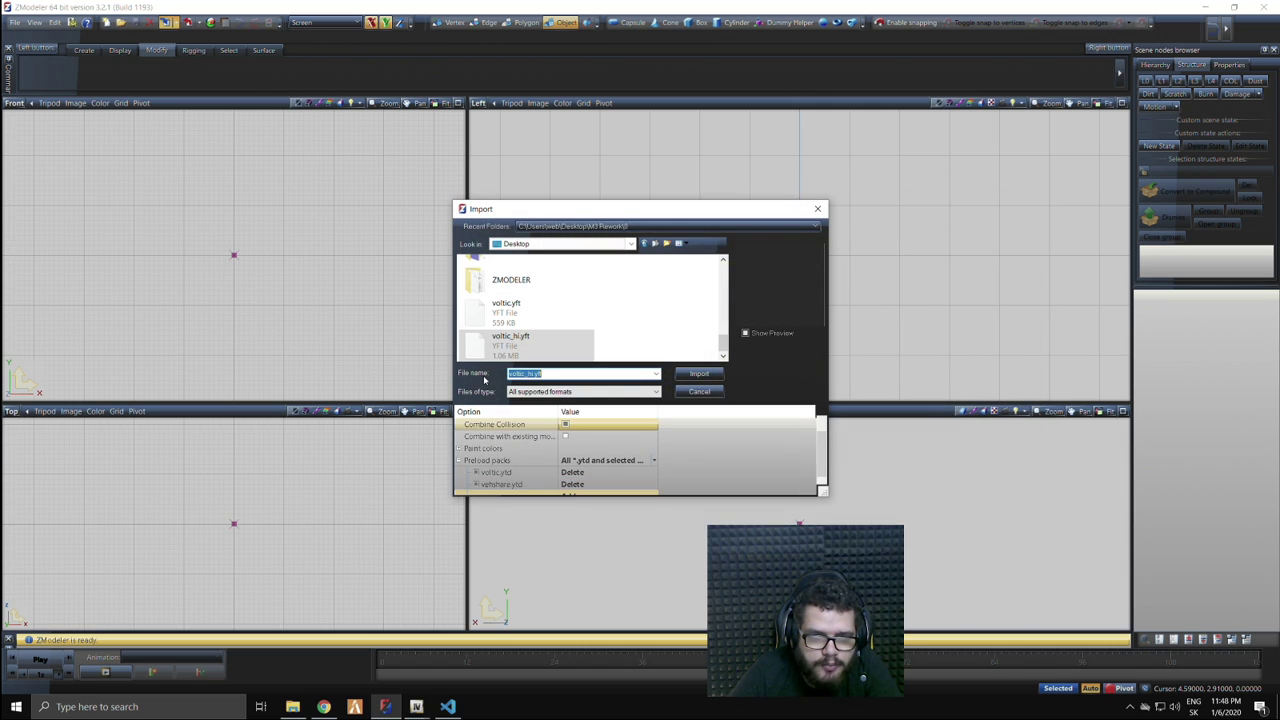
# - Check the two packs in the preload list and import voltic_hi.yft
pyautogui.click(520, 470)
pyautogui.scroll(-1, 560, 480)
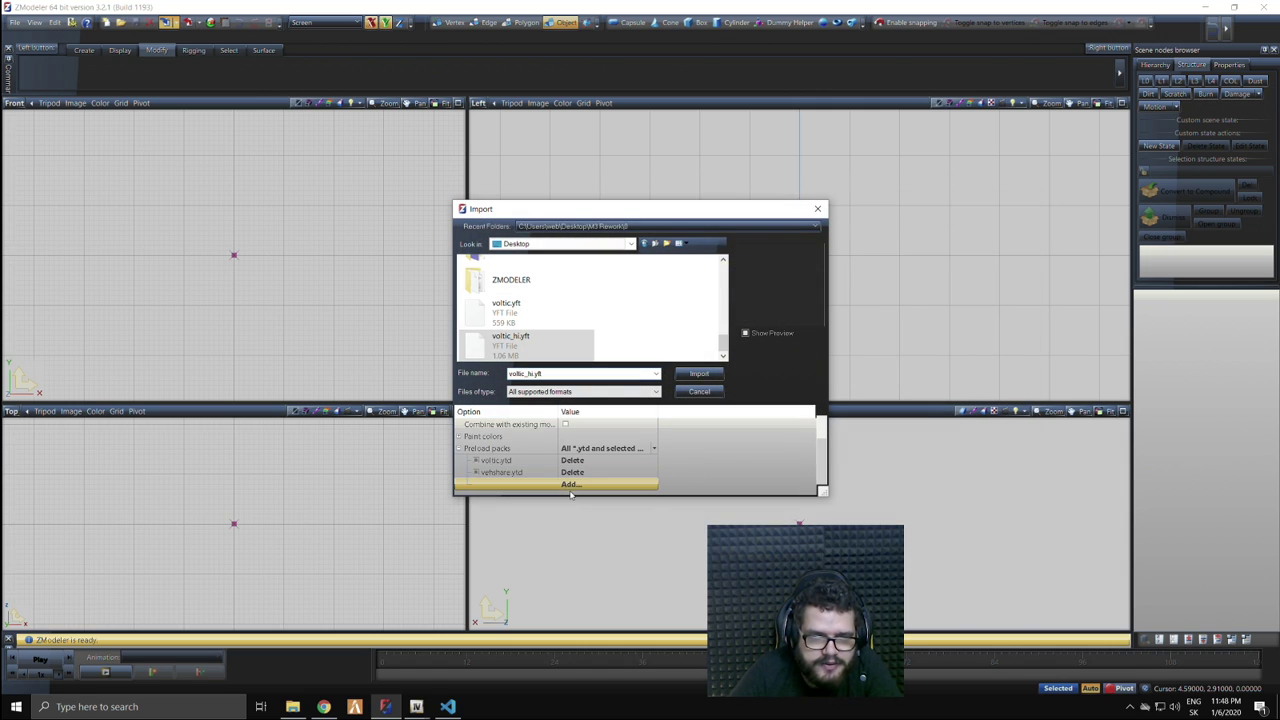
pyautogui.click(515, 474)
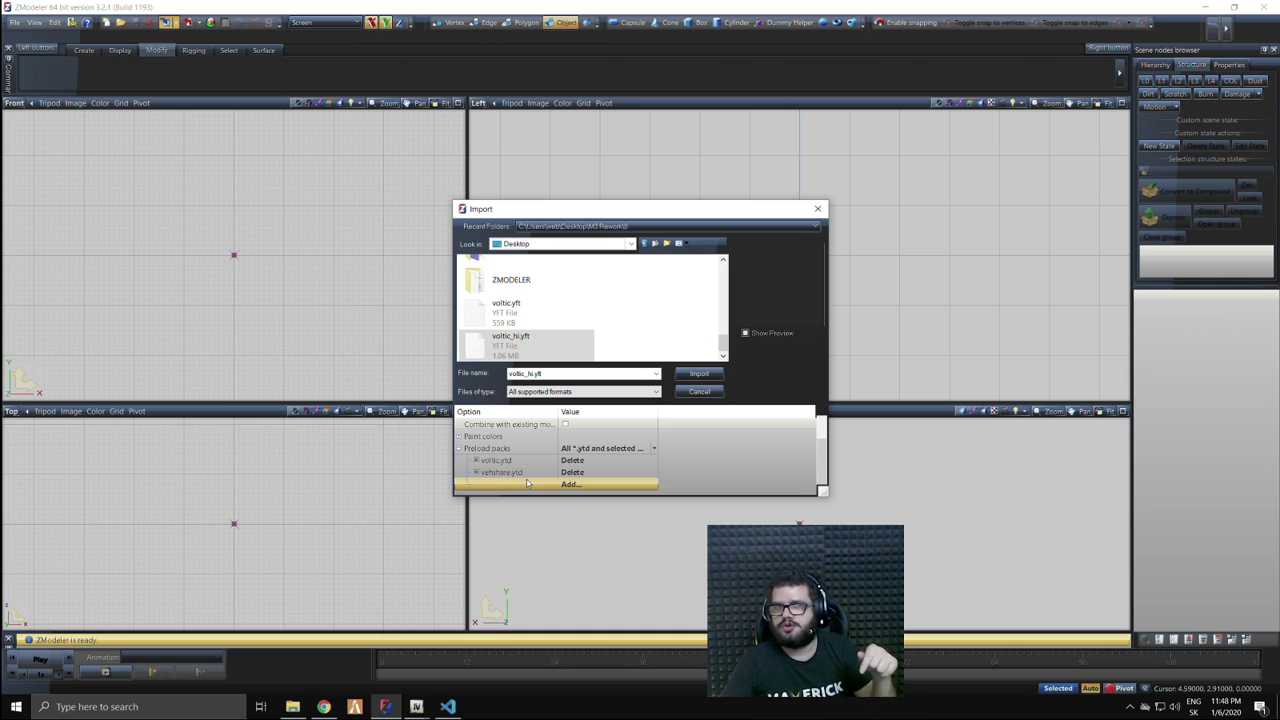
pyautogui.click(689, 376)
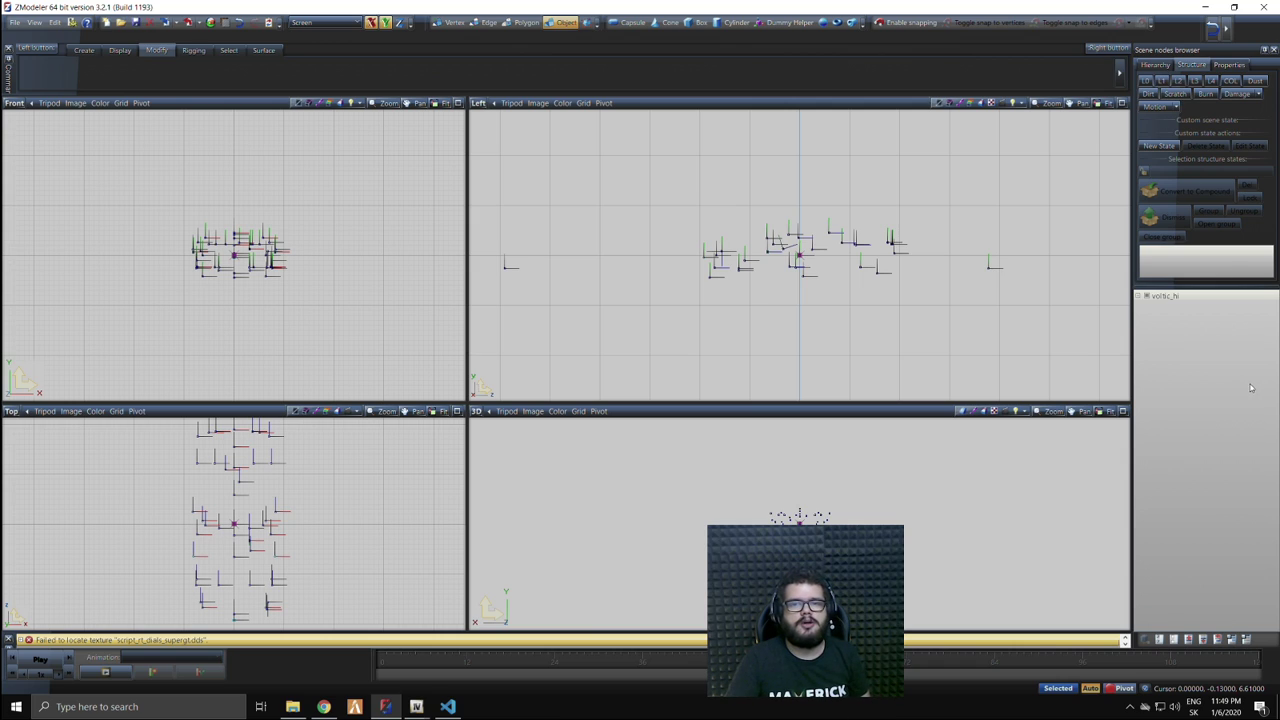
# - Display voltic_hi at detail level L0, check levels L1, L2 and L3, and return to L0
pyautogui.click(1190, 297)
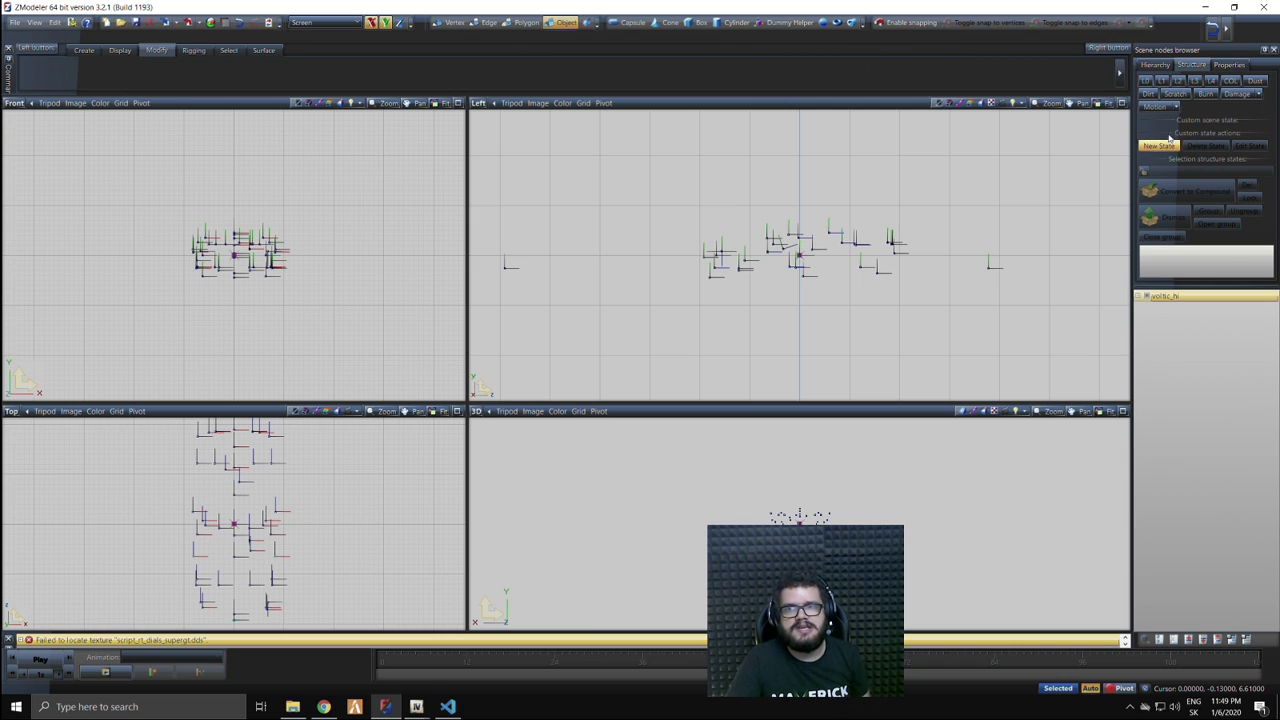
pyautogui.click(1145, 80)
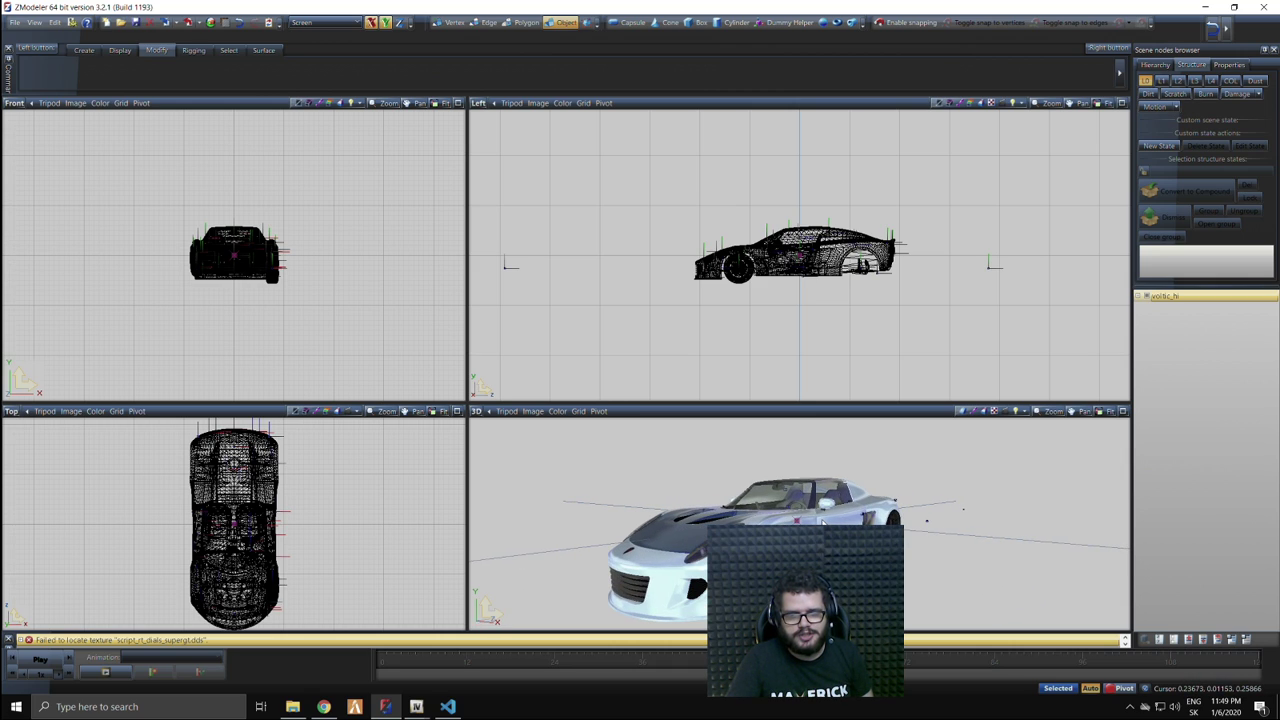
pyautogui.click(1161, 80)
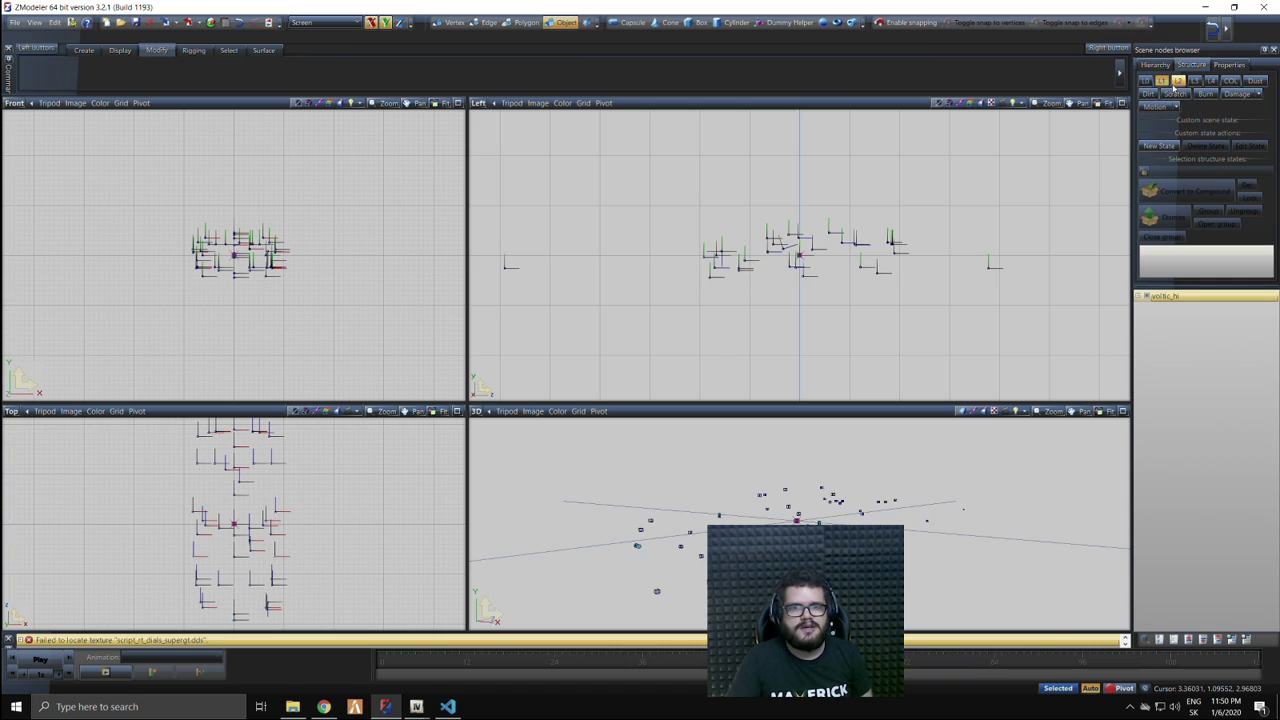
pyautogui.click(1178, 81)
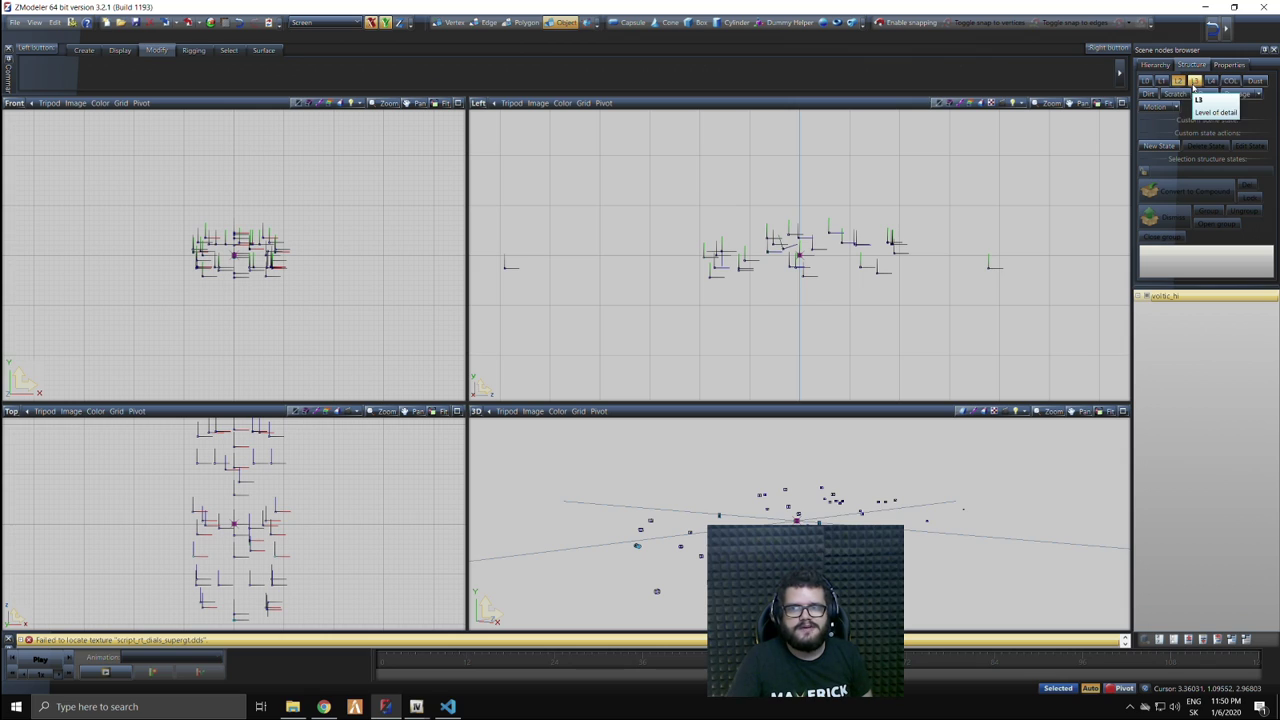
pyautogui.click(1195, 80)
pyautogui.click(1146, 80)
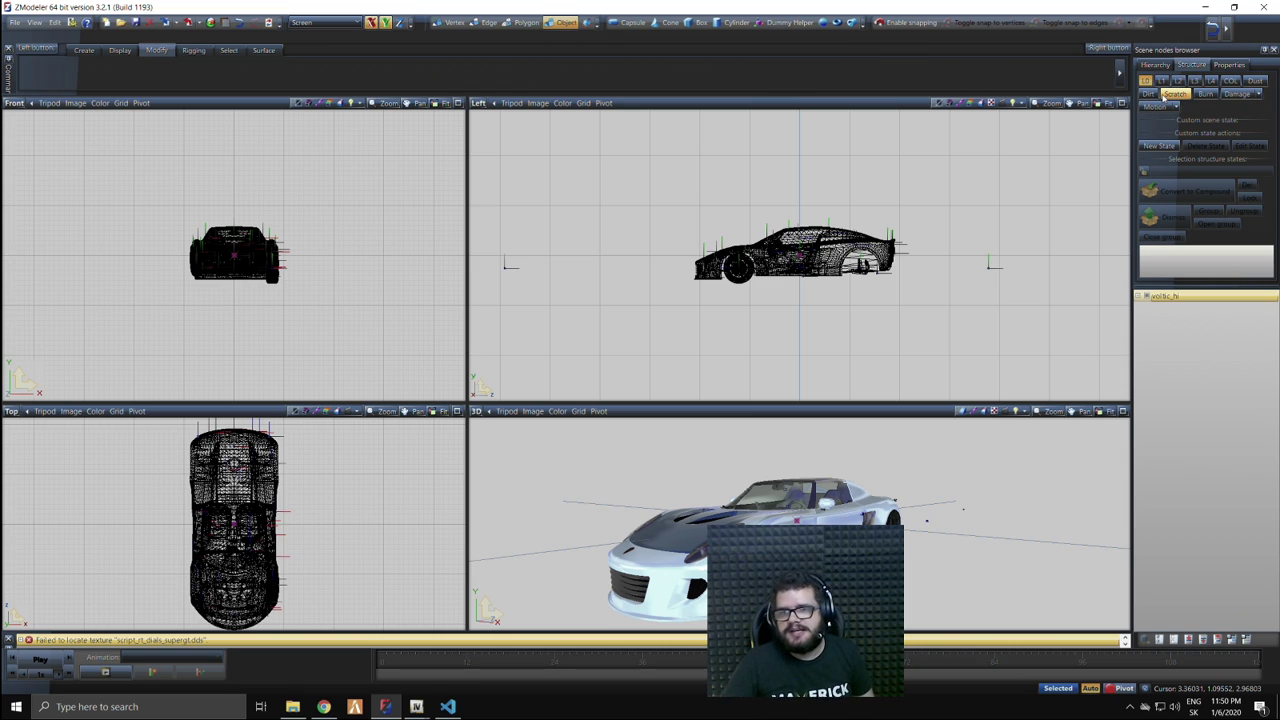
# - Expand the voltic_hi and chassis nodes and look through the car's part list down to the bonnet
pyautogui.click(1146, 296)
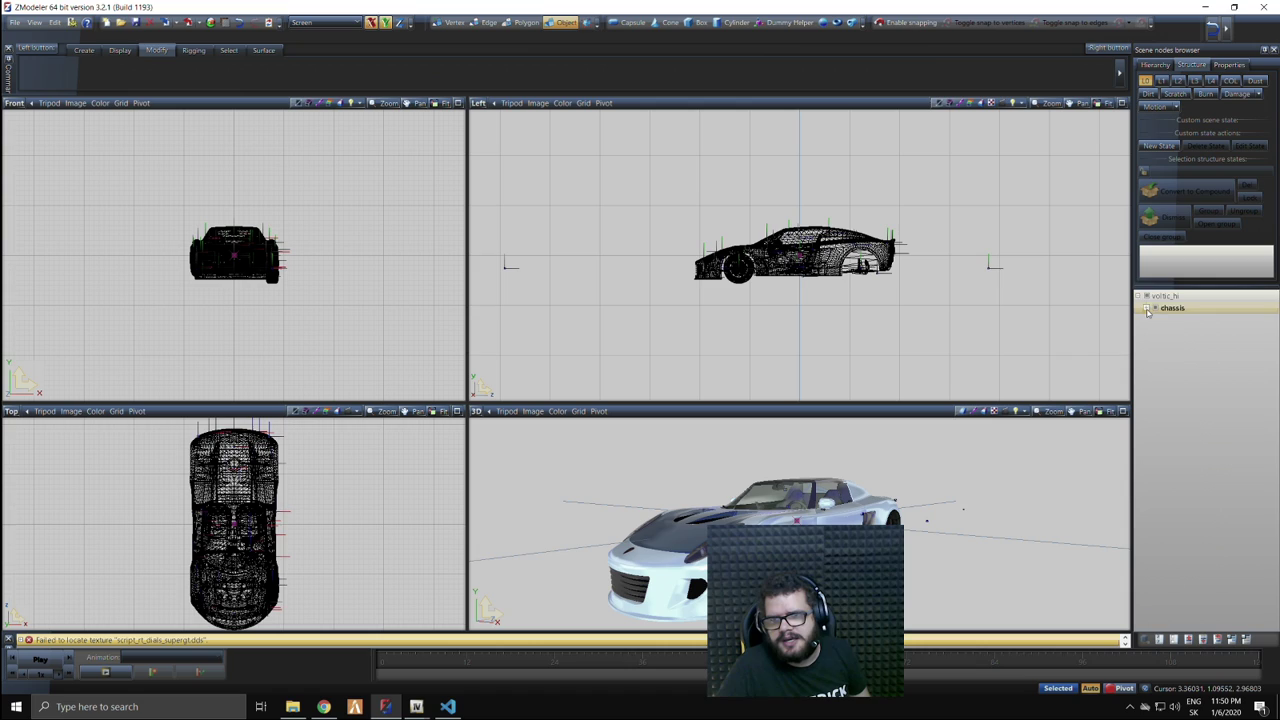
pyautogui.click(1148, 308)
pyautogui.click(1166, 357)
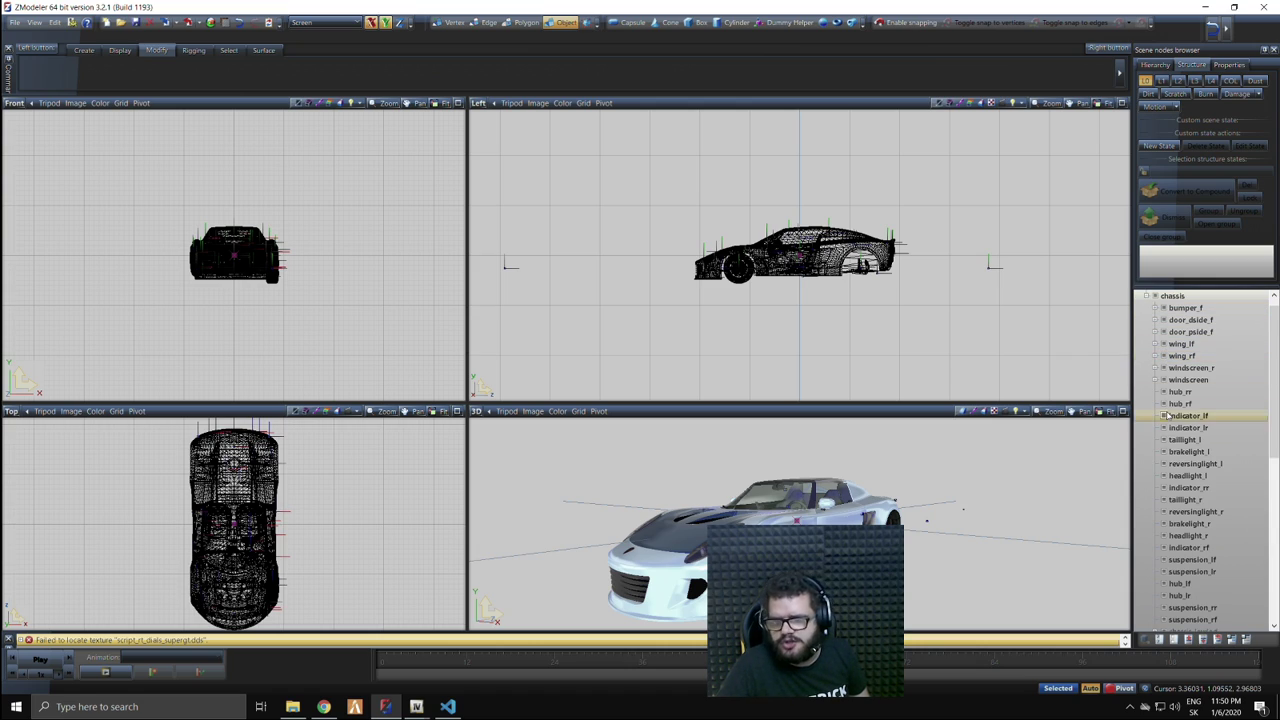
pyautogui.scroll(-2, 1168, 380)
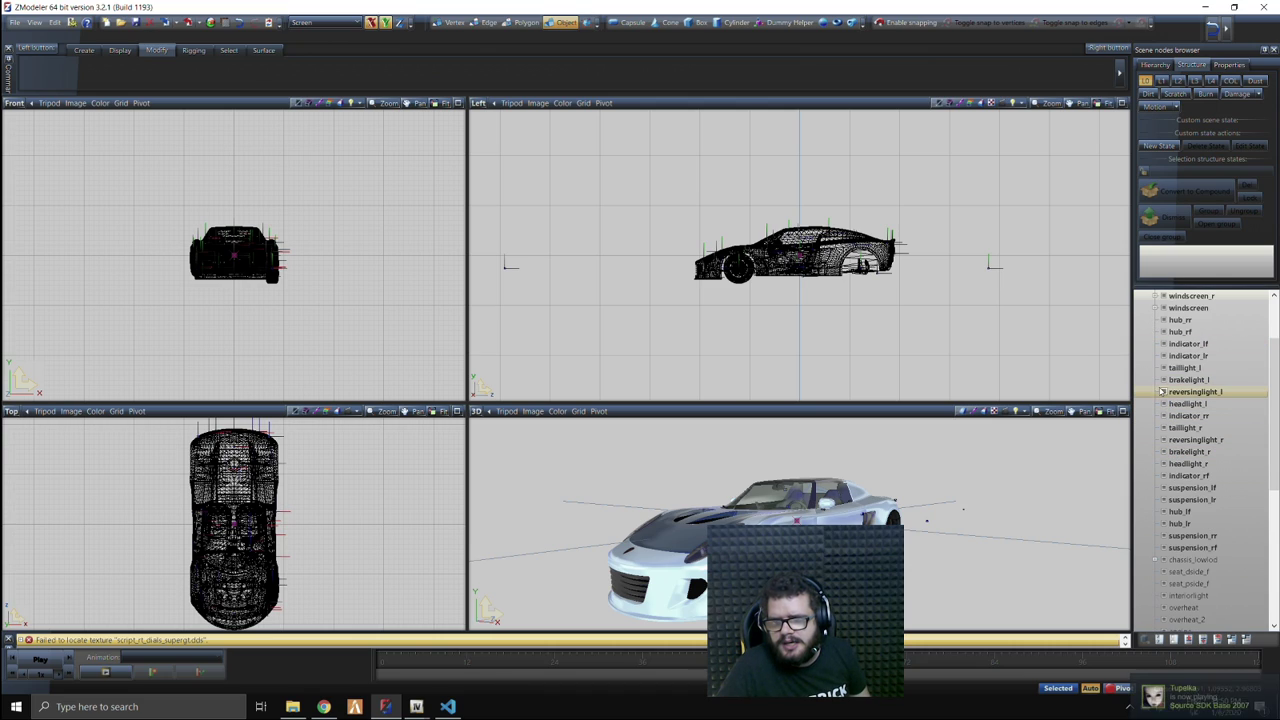
pyautogui.scroll(-1, 1167, 343)
pyautogui.scroll(-5, 1167, 343)
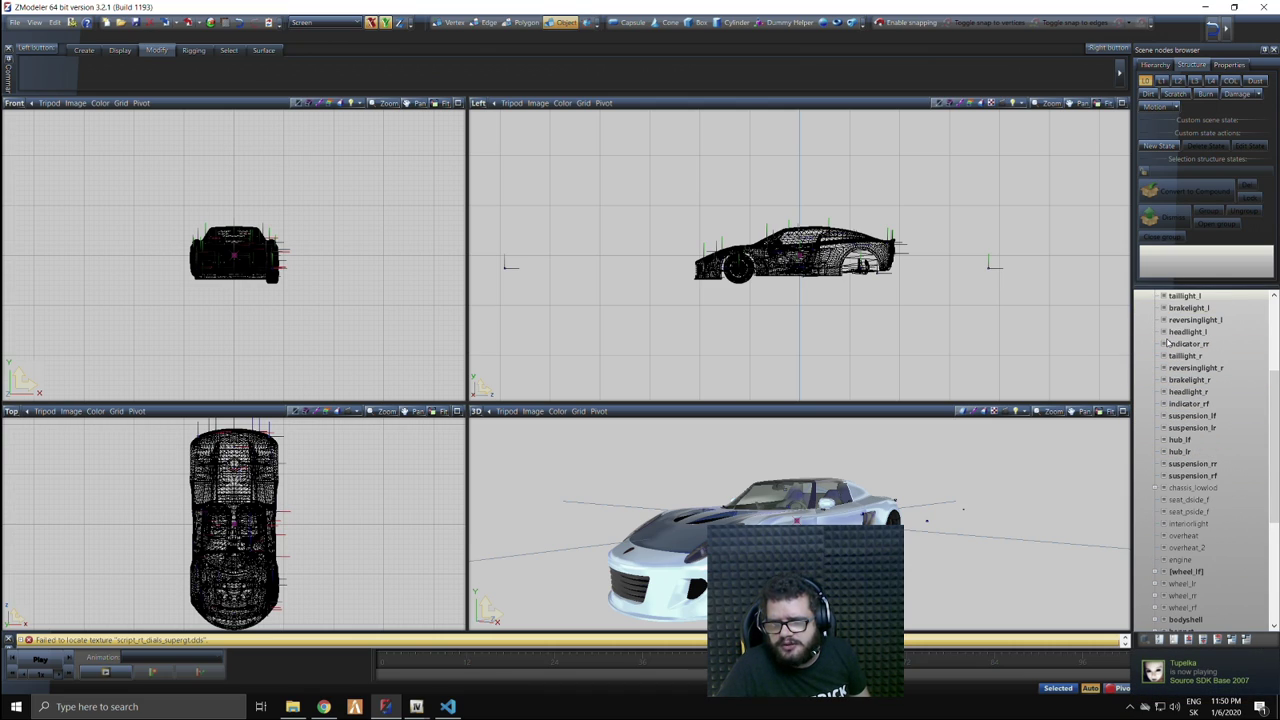
pyautogui.scroll(-2, 1167, 343)
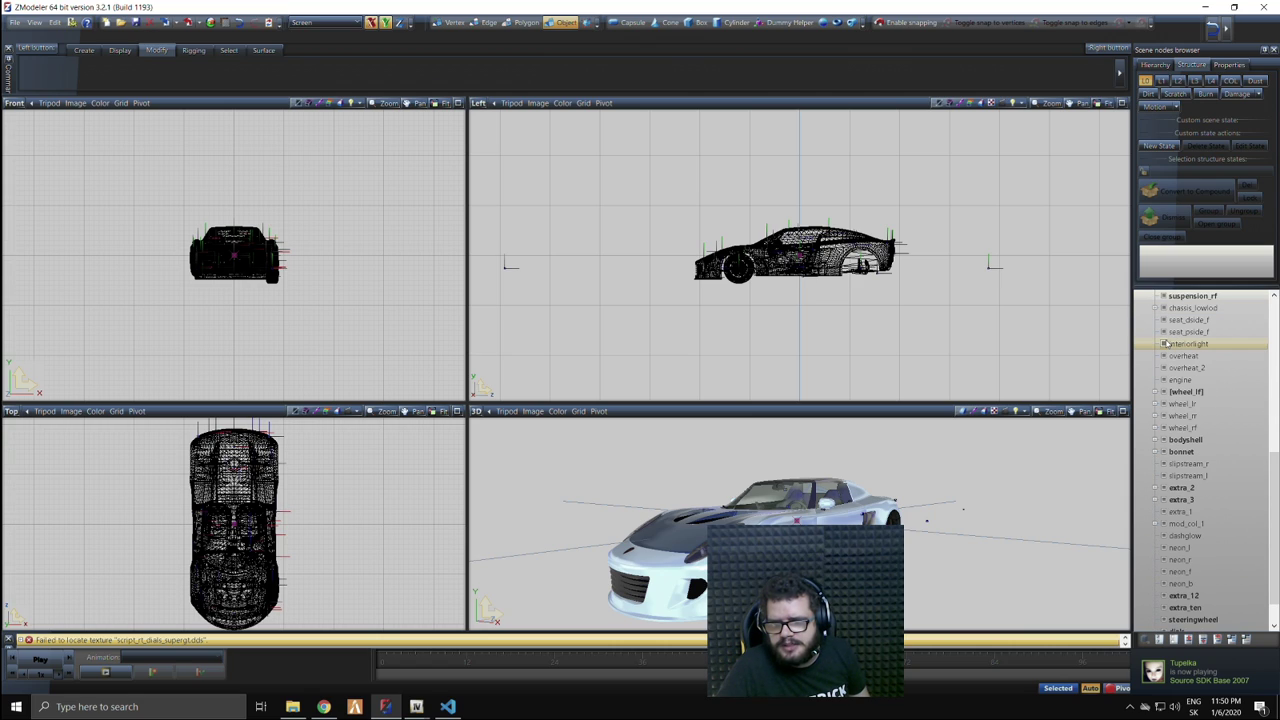
# - Toggle the visibility of the bonnet part on and off, leaving it hidden
pyautogui.click(1164, 419)
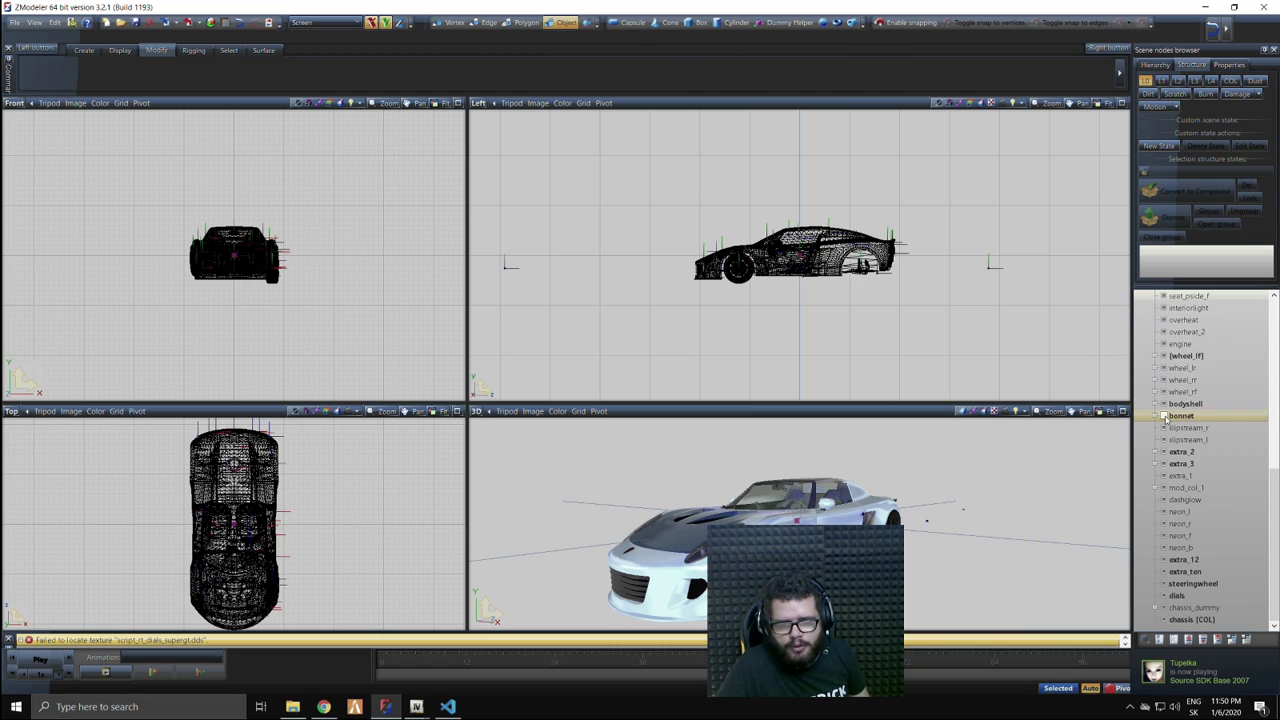
pyautogui.click(1164, 419)
pyautogui.click(1164, 419)
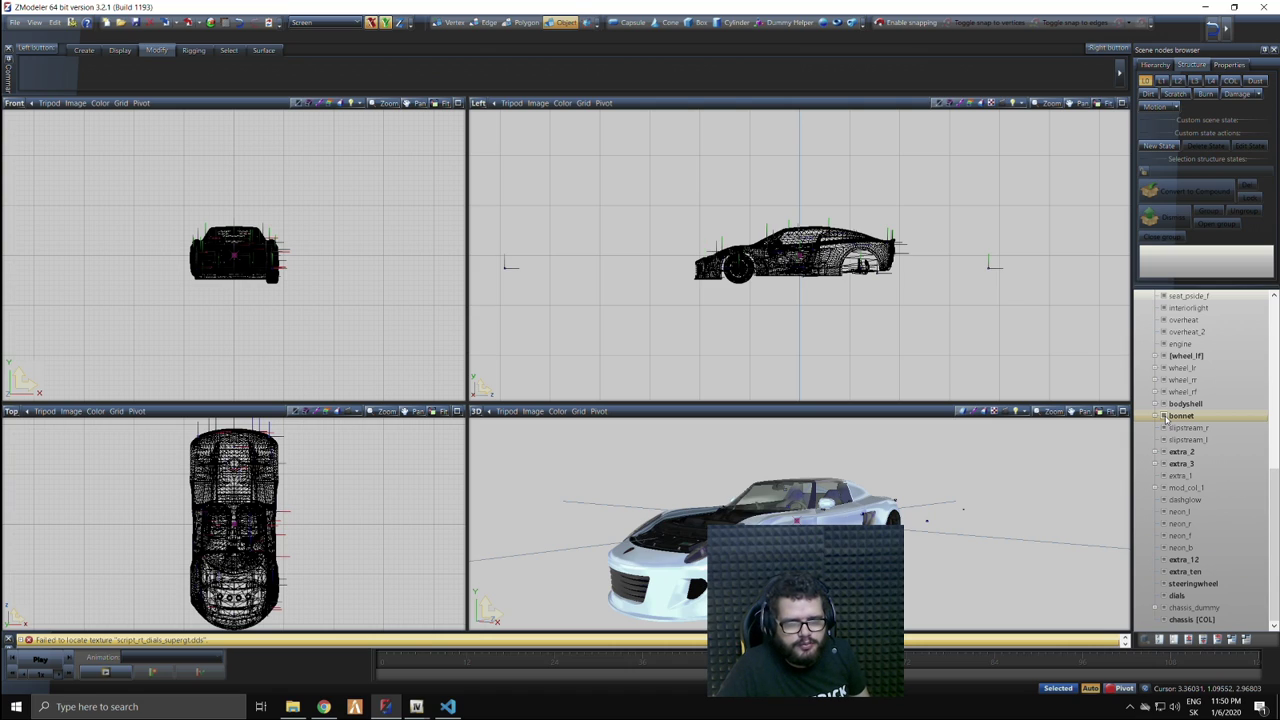
pyautogui.click(1164, 419)
pyautogui.click(1164, 419)
pyautogui.click(1164, 419)
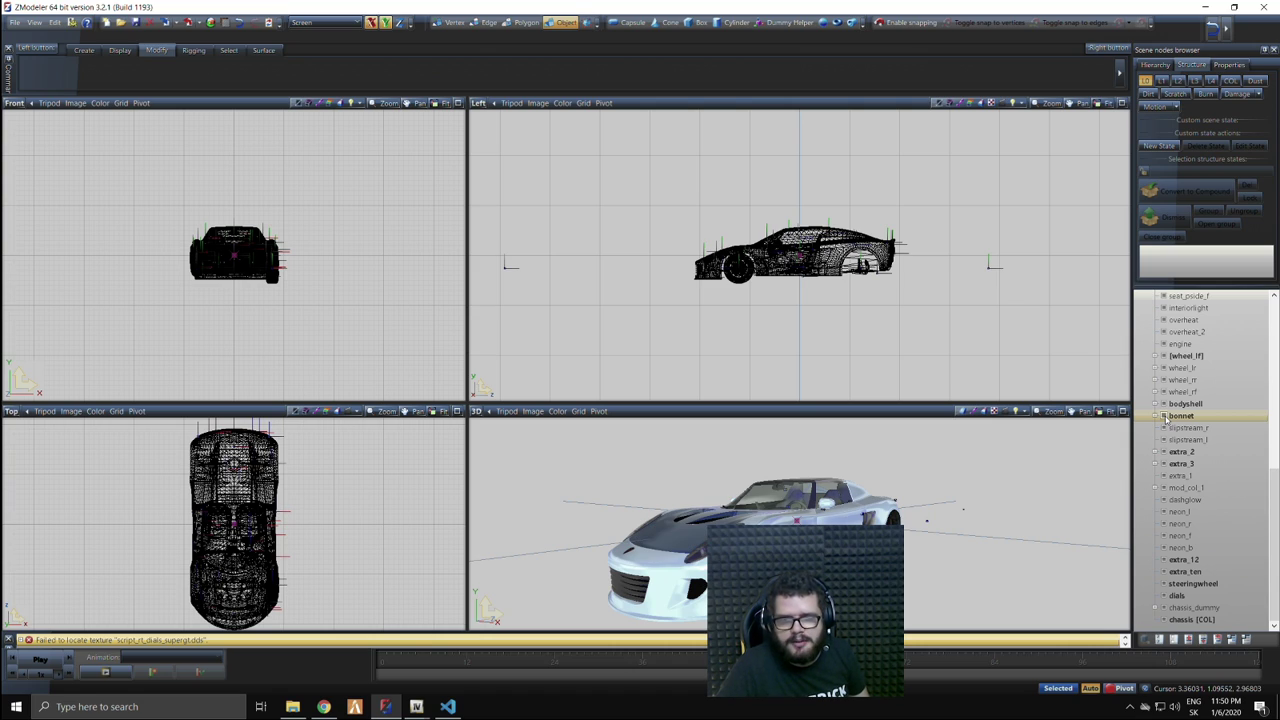